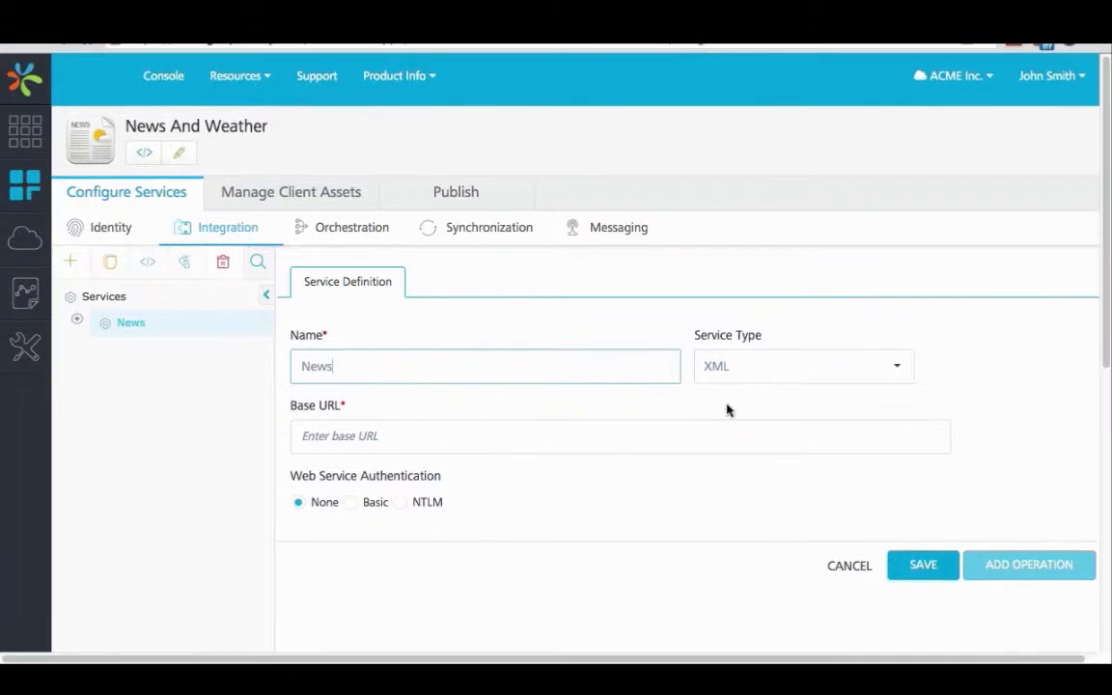
click(430, 434)
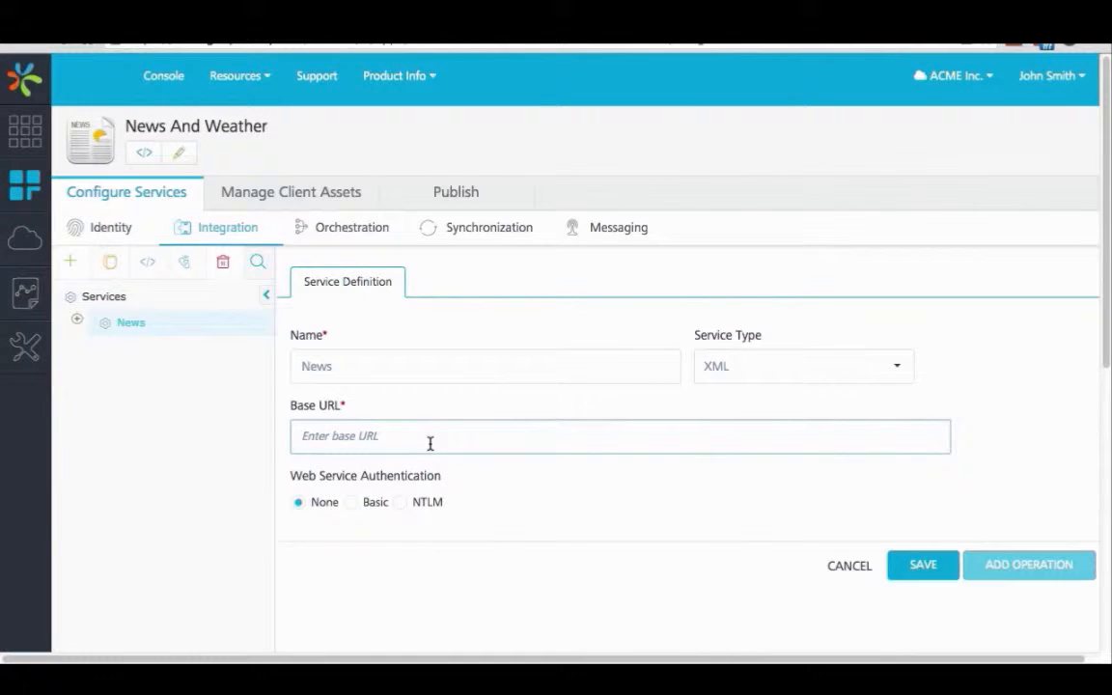
text(https://news.google.com/news)
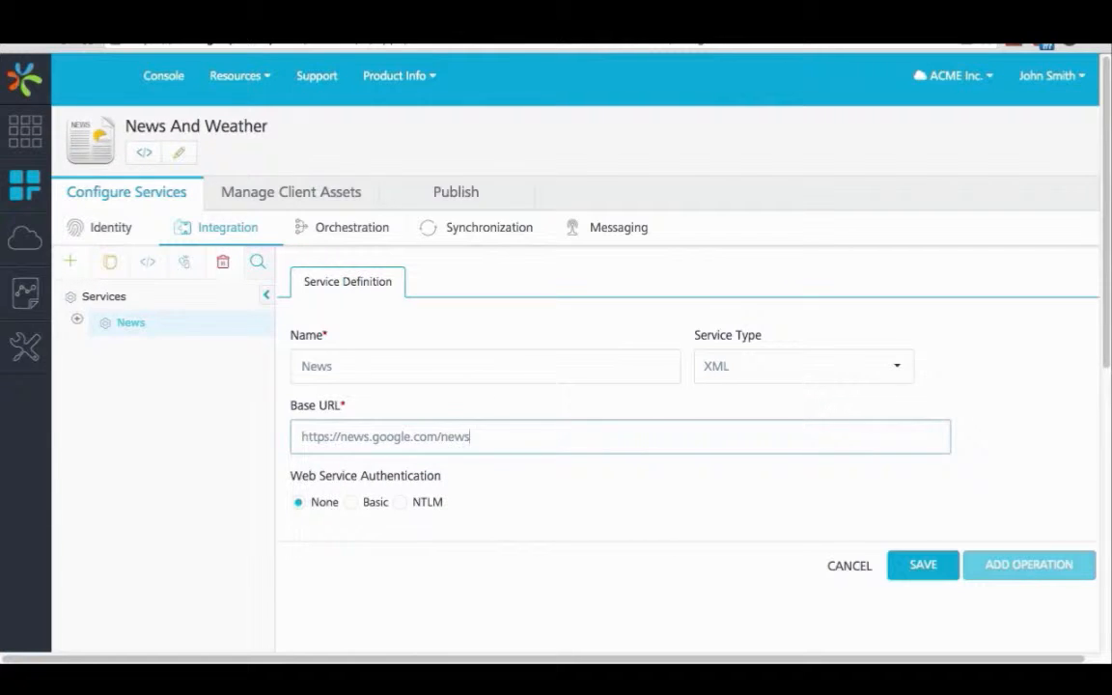
text(/section?output=)
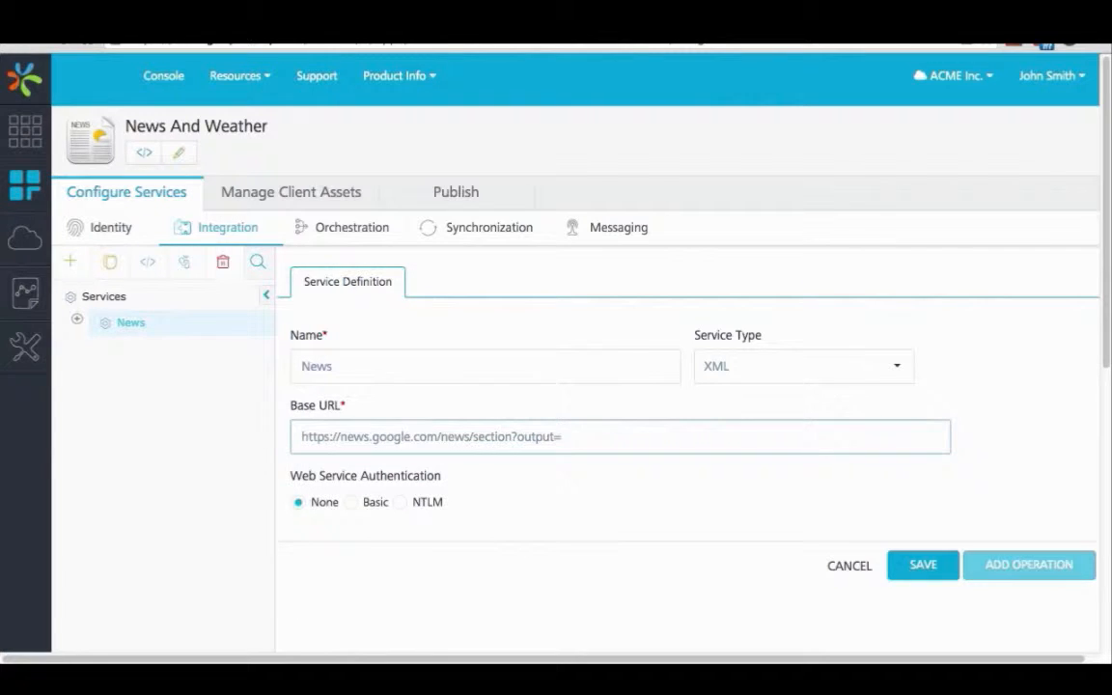
text(rss&)
click(905, 570)
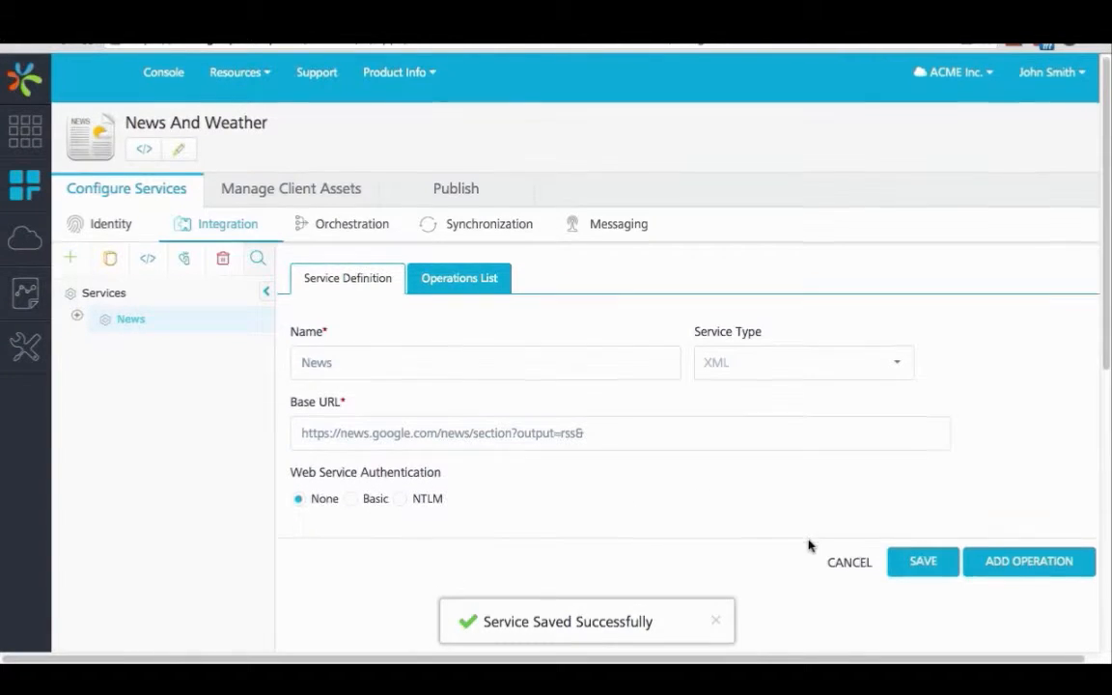
Step: Add an operation to the News service and name it GetNewsForCategory
scroll(917, 546, down, 1)
click(1023, 542)
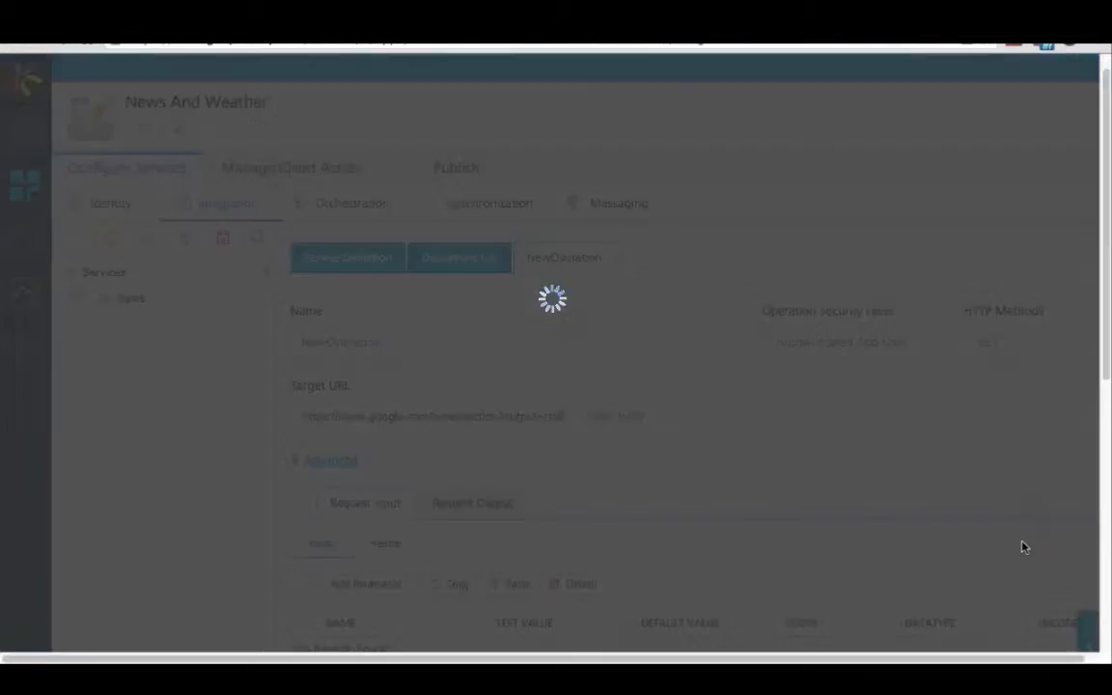
double_click(403, 348)
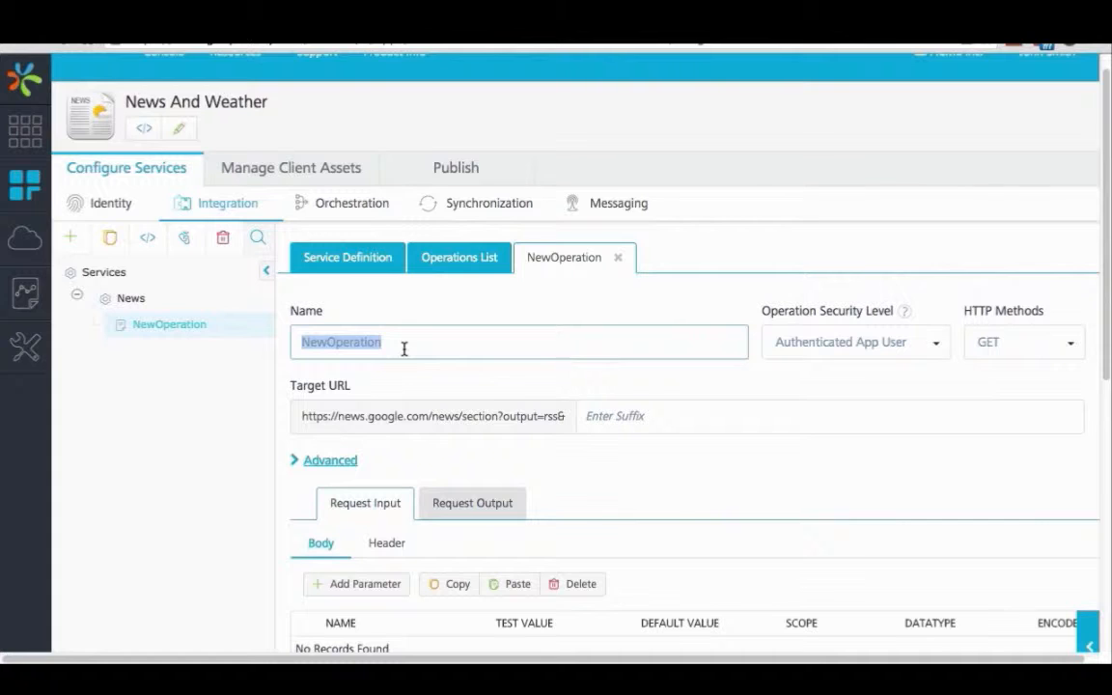
text(GetNew)
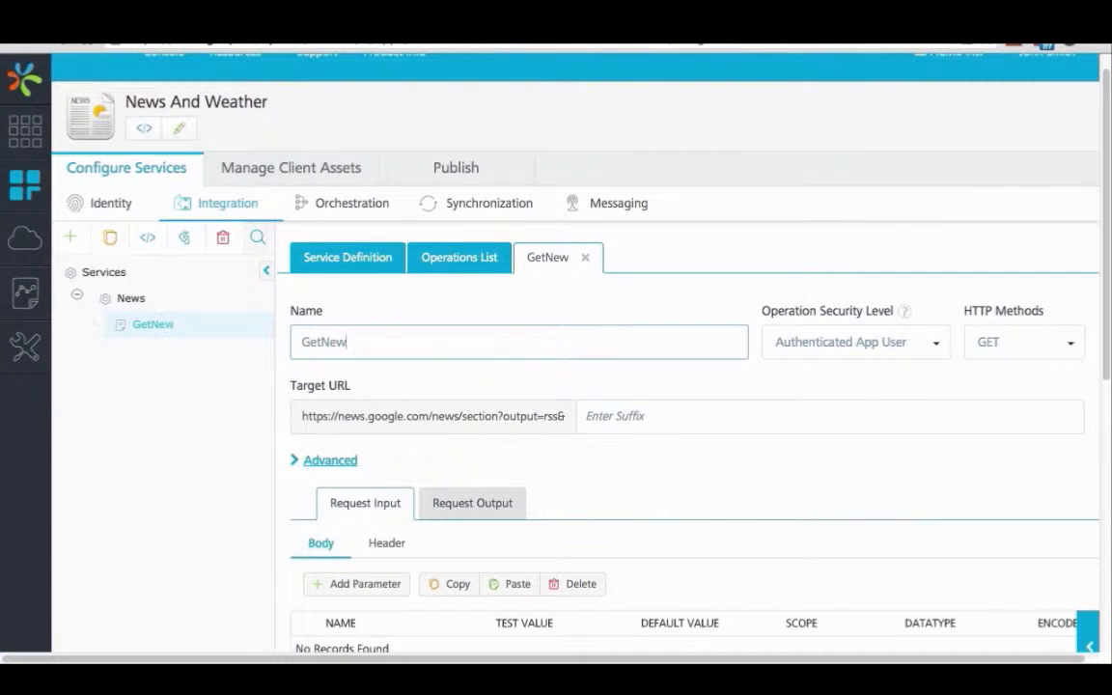
text(sForCa)
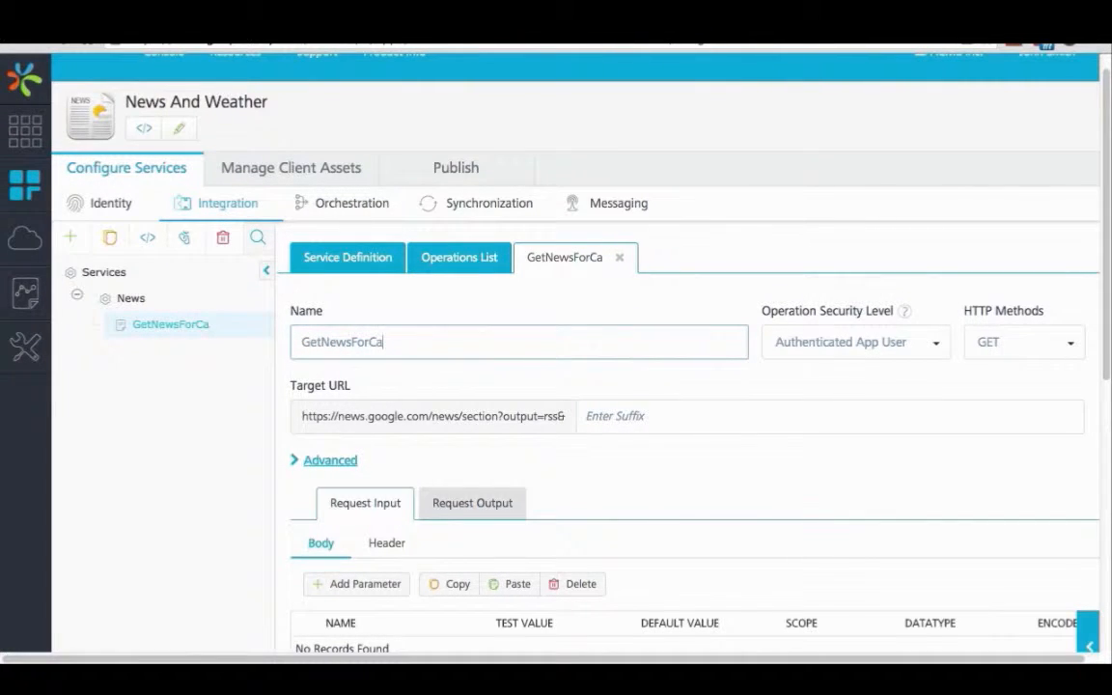
text(tegor)
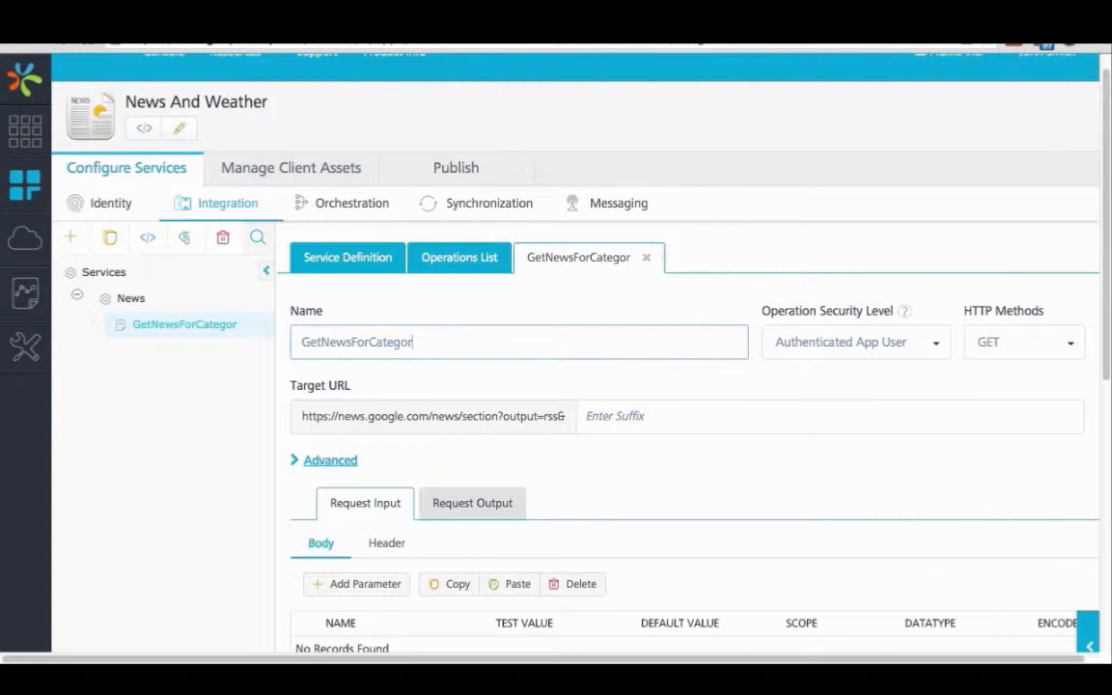
text(y)
Step: Set the operation's security level to Public and its target URL suffix to topic=$category
click(935, 342)
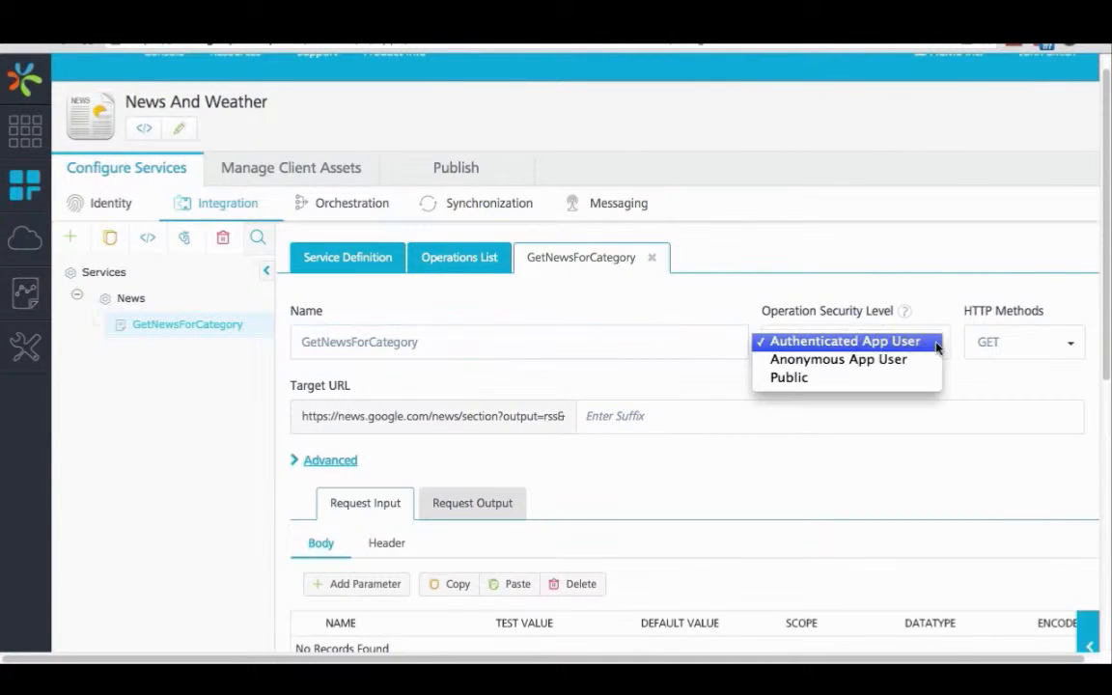
click(870, 380)
click(688, 417)
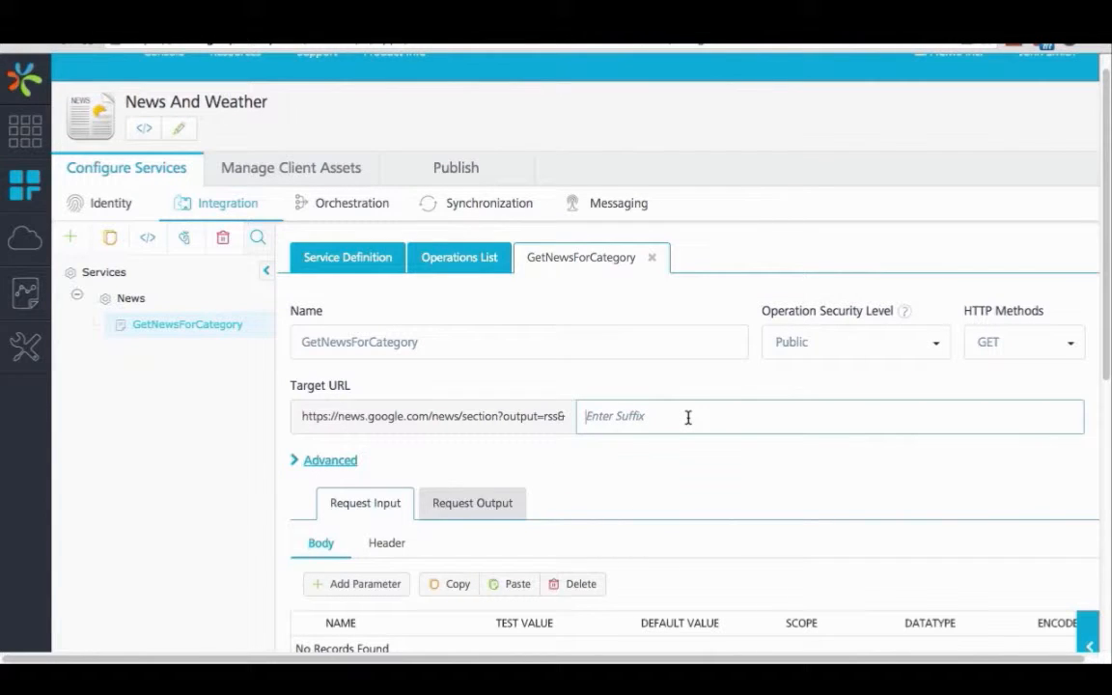
text(topic=$category)
scroll(666, 472, down, 1)
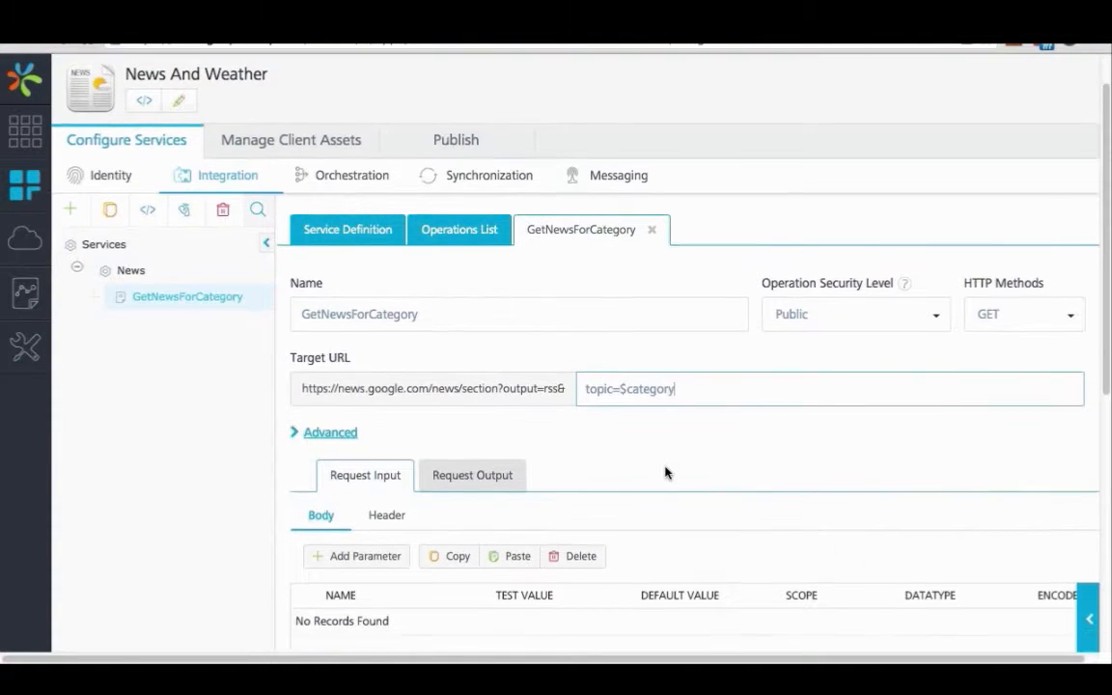
click(639, 415)
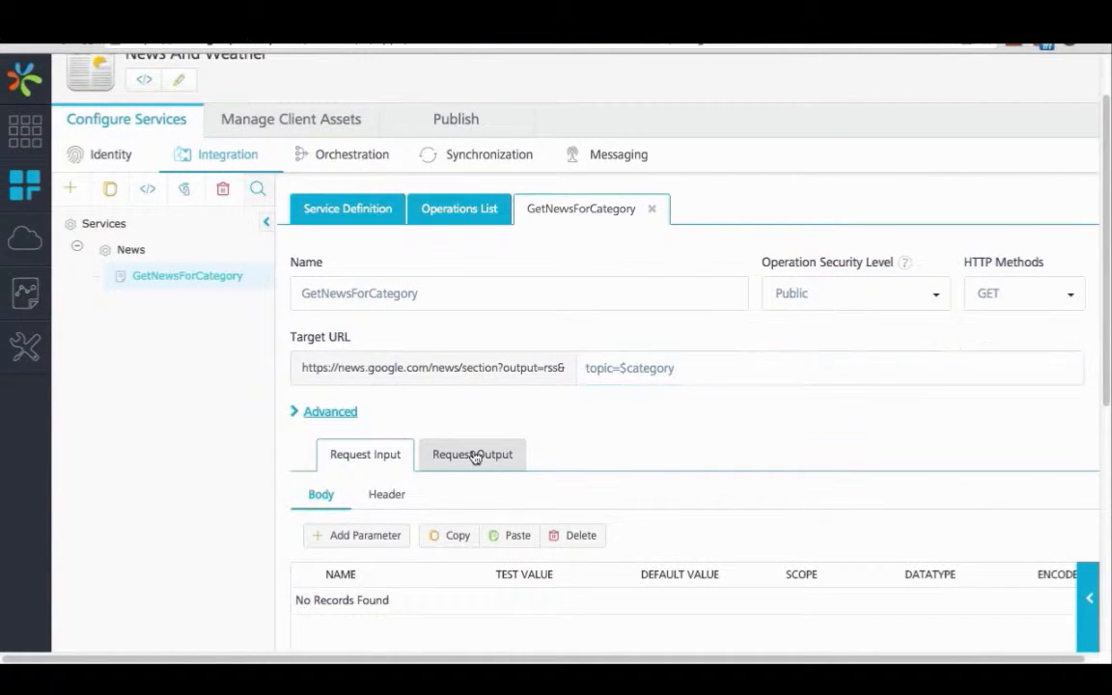
Step: Add a request input body parameter named category with the test value w
click(333, 538)
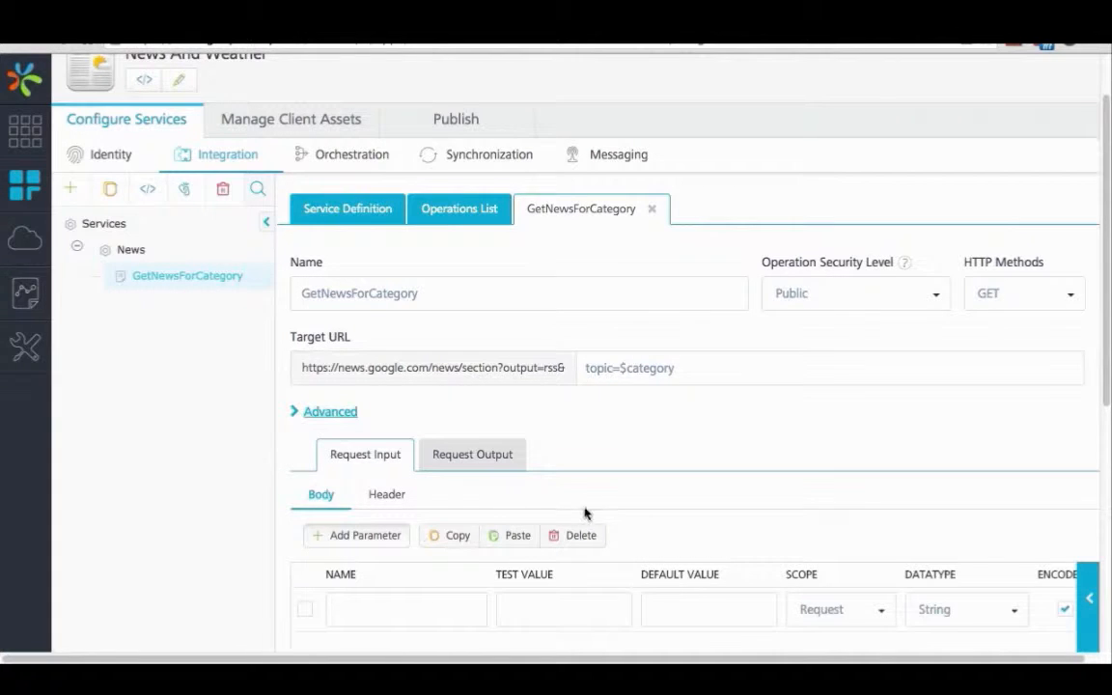
scroll(574, 531, down, 1)
click(404, 584)
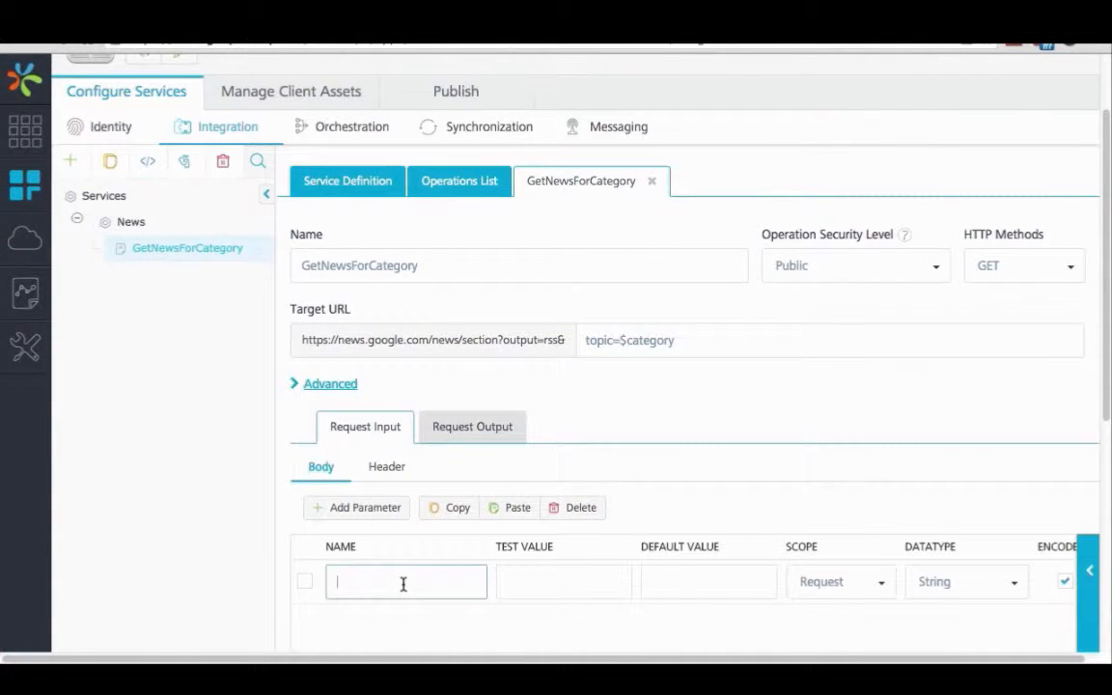
text(category)
click(564, 588)
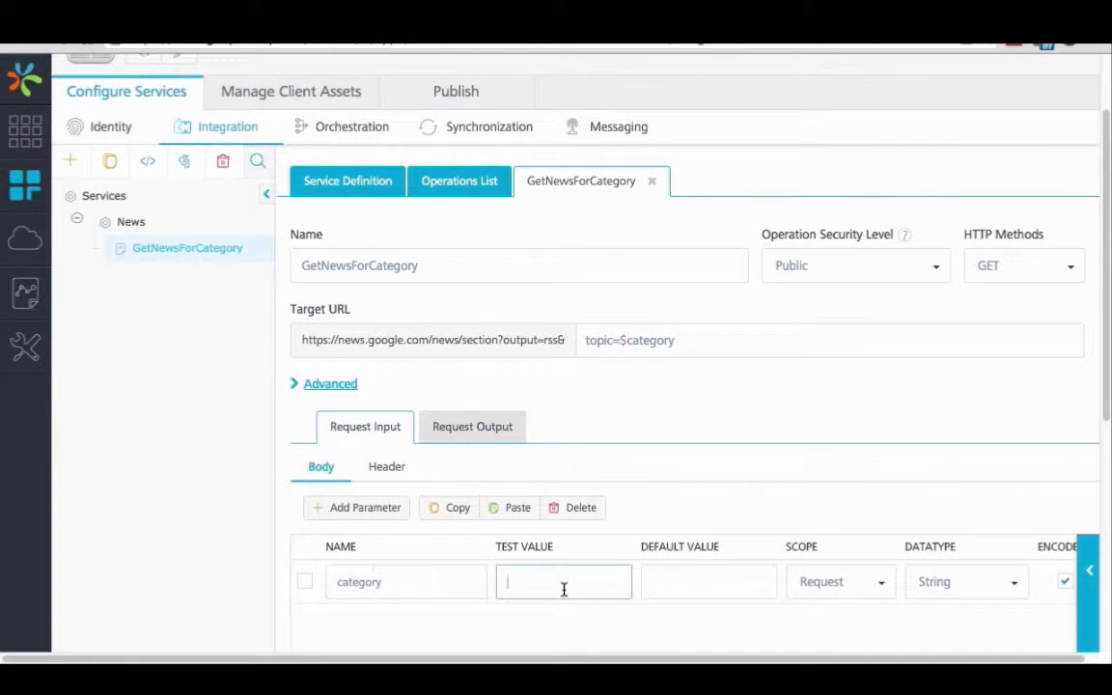
text(w)
Step: Fetch the operation's backend response and examine the structure of the raw XML
scroll(638, 487, down, 4)
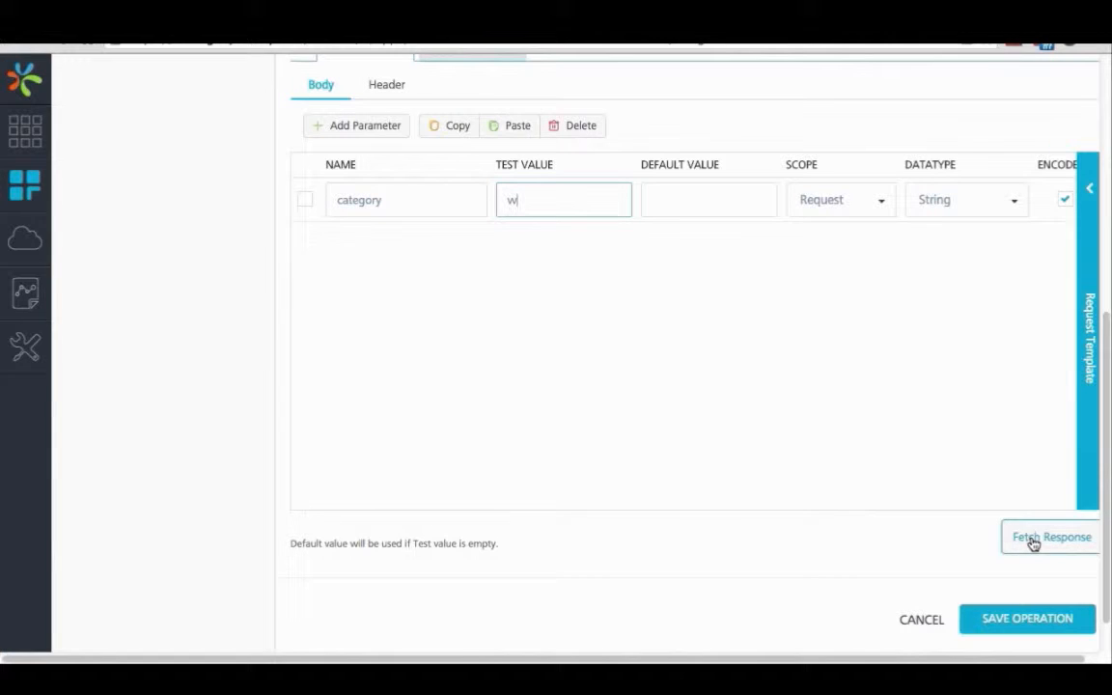
click(1032, 544)
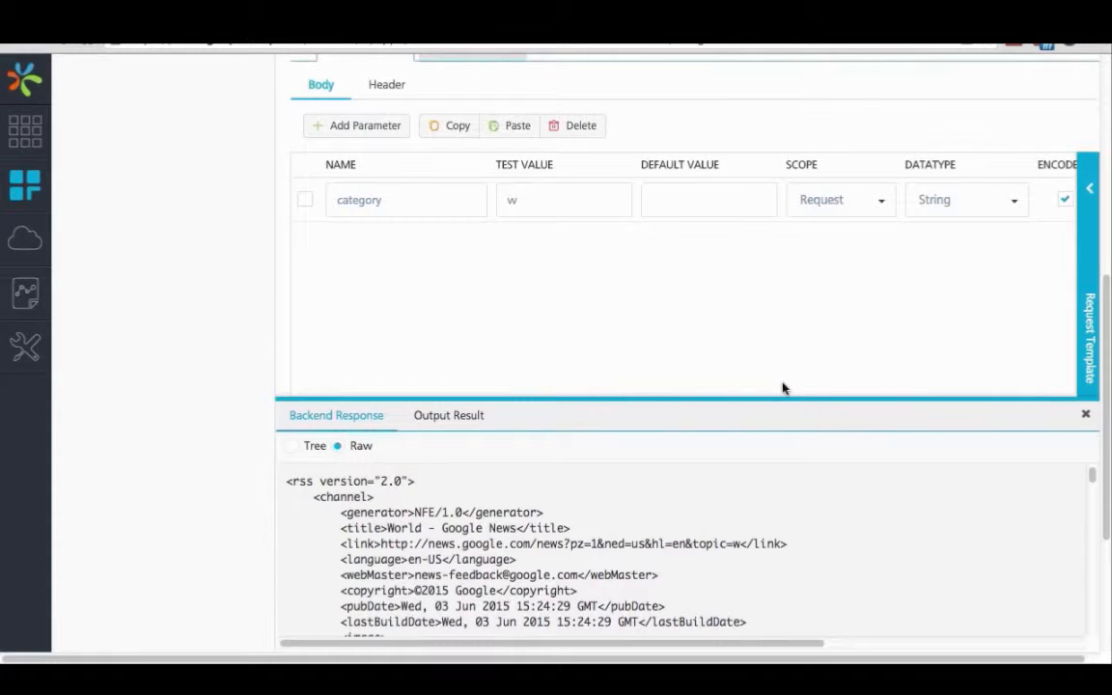
scroll(748, 509, down, 1)
scroll(743, 509, up, 1)
scroll(473, 510, down, 8)
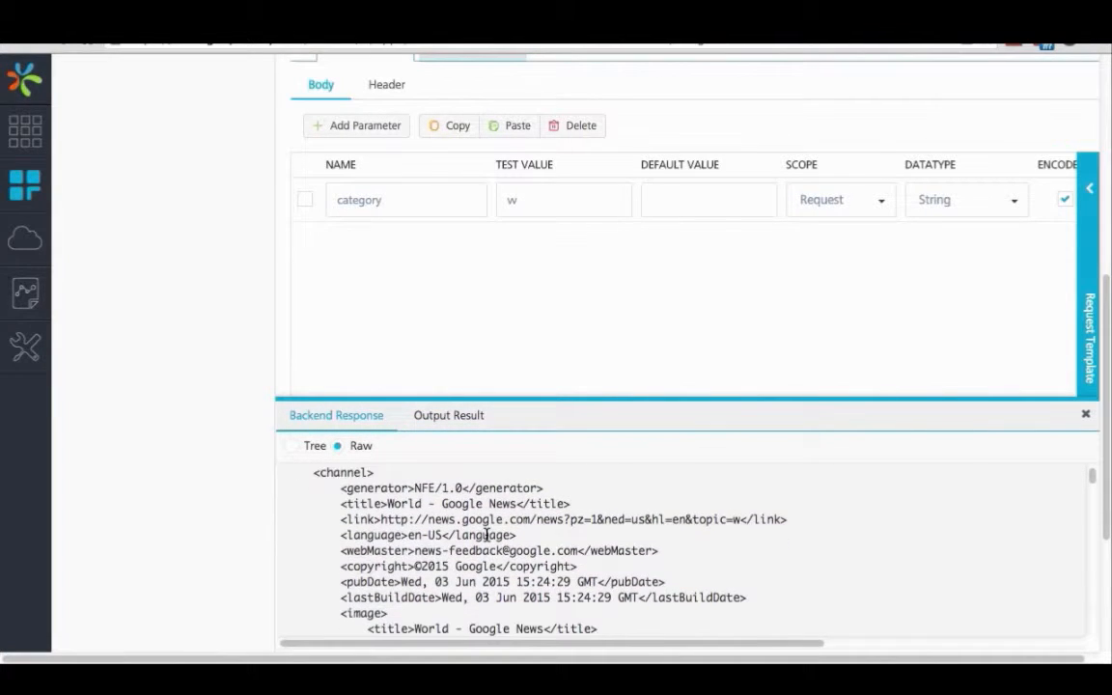
scroll(487, 534, down, 8)
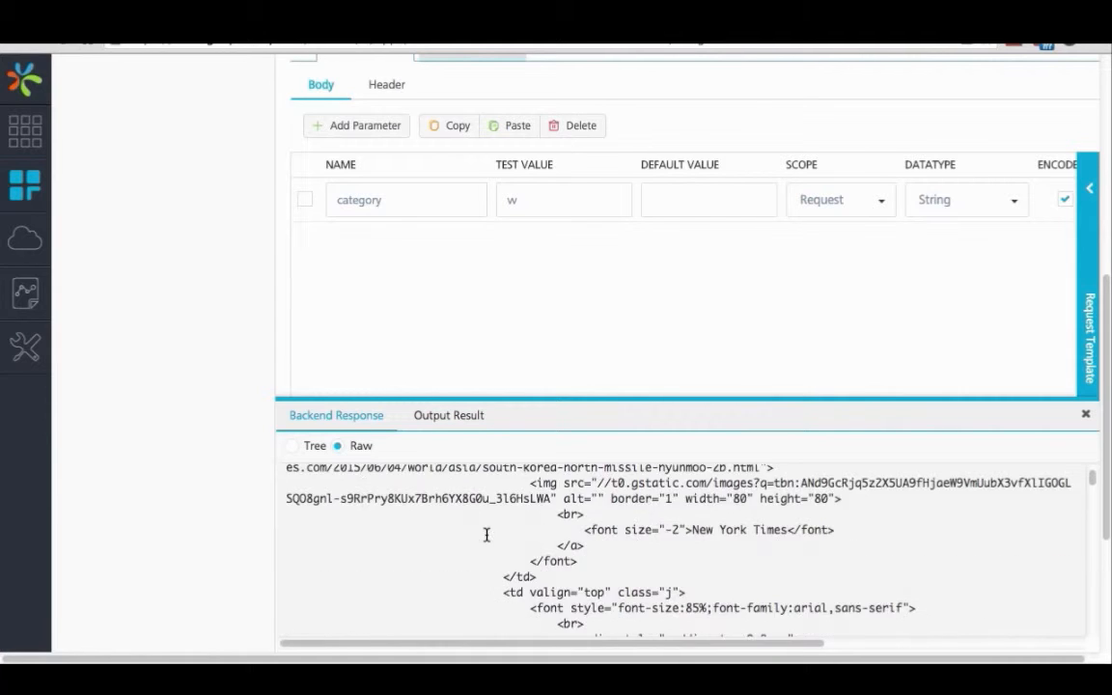
scroll(487, 535, up, 15)
Step: Add a request output parameter named news_list to the operation
scroll(631, 349, down, 3)
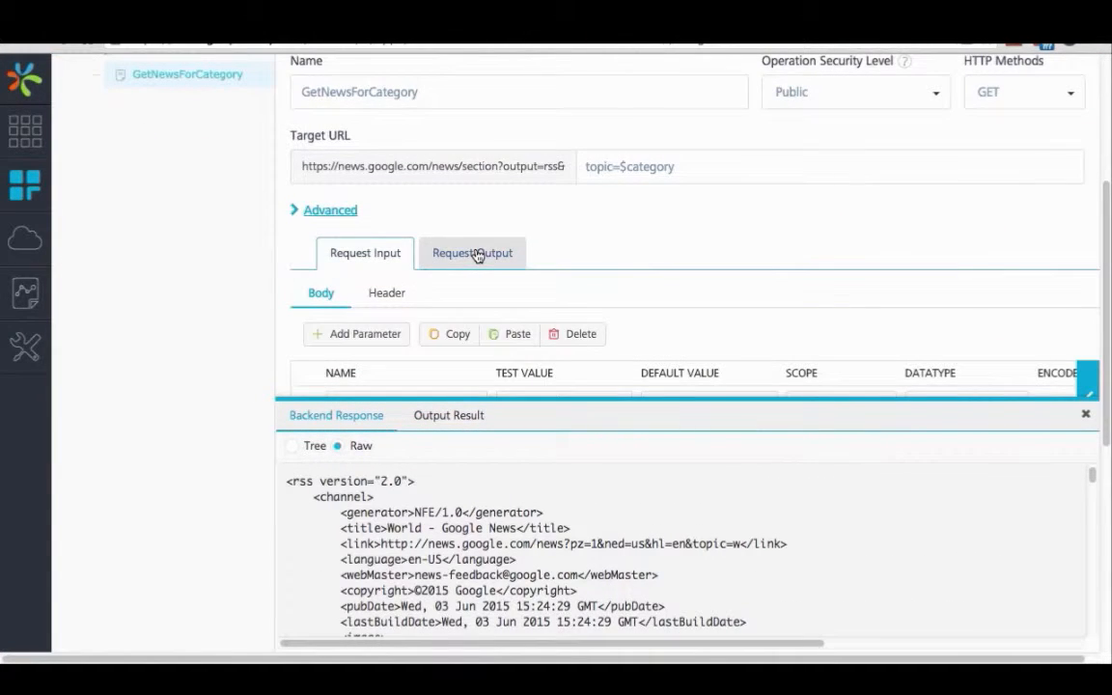
click(475, 254)
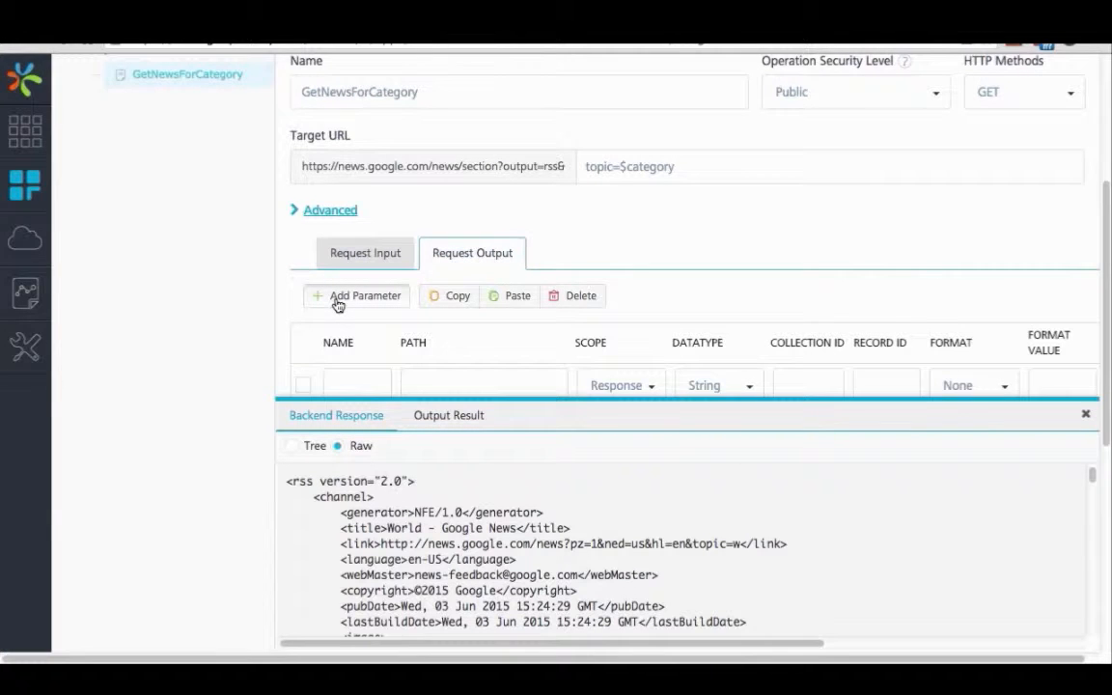
scroll(667, 309, down, 1)
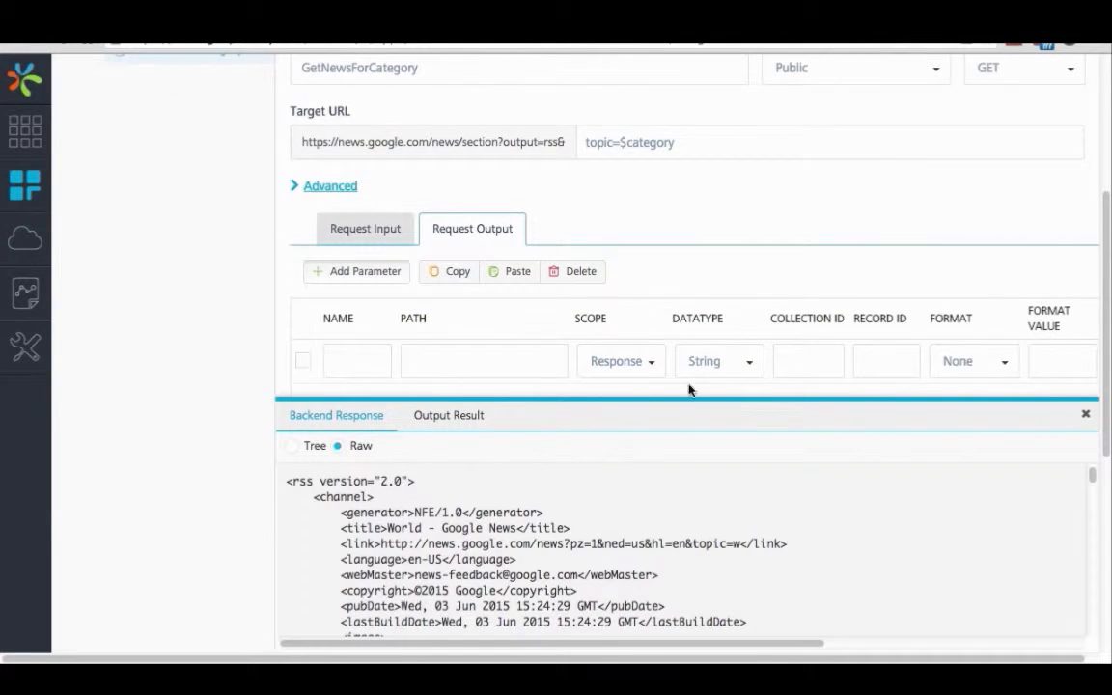
scroll(690, 389, down, 1)
click(359, 330)
text(ne)
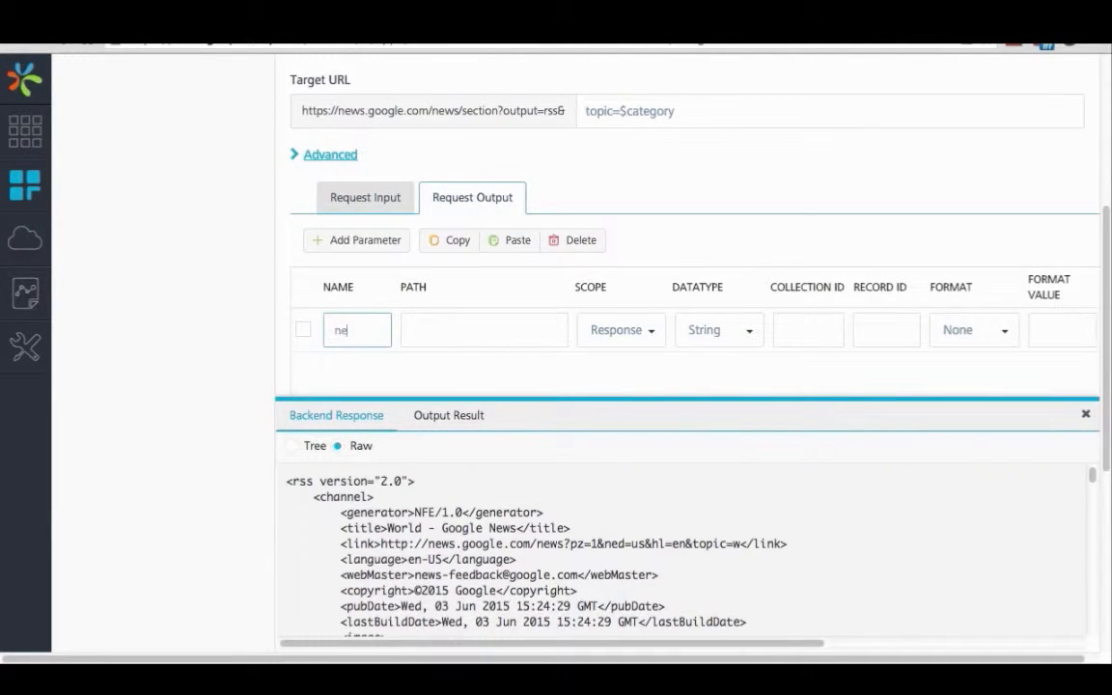
text(ws_list)
Step: Set the news_list parameter's path to channel, copied from the backend response, and its datatype to Collection
double_click(342, 498)
key(ctrl+c)
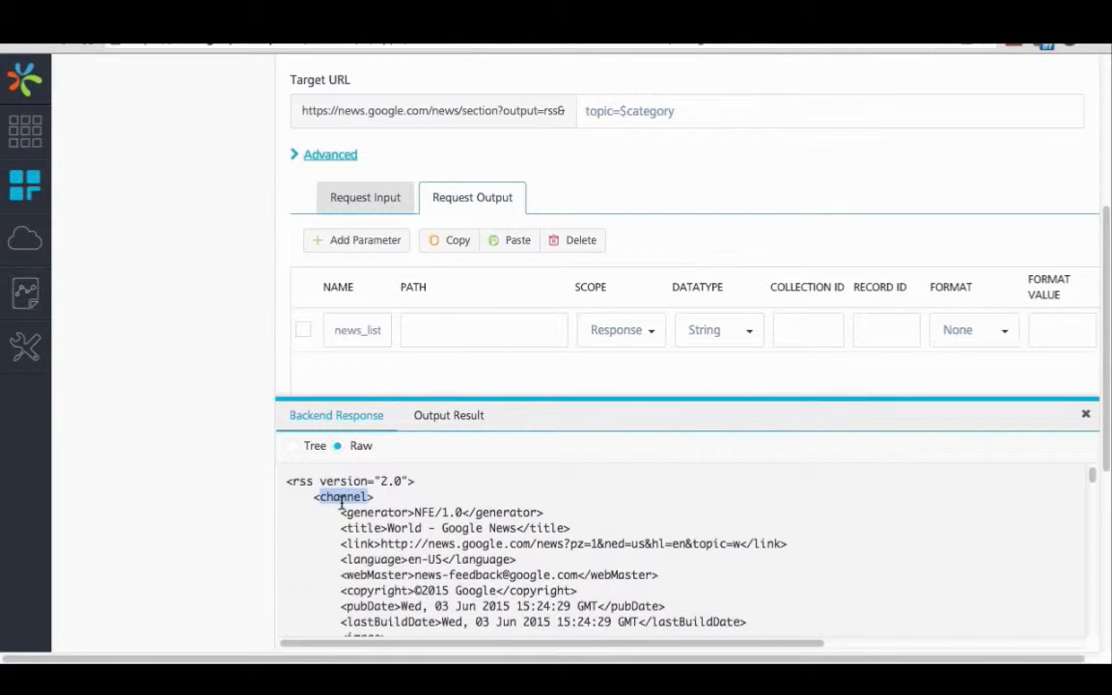
click(472, 326)
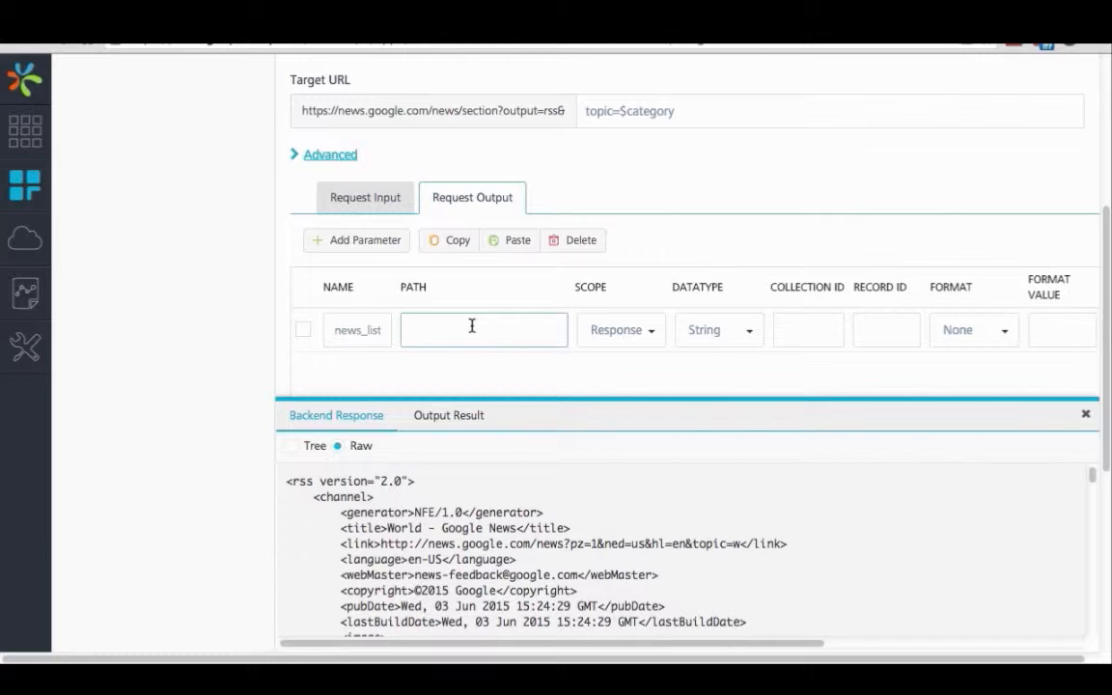
key(ctrl+v)
click(750, 331)
click(729, 385)
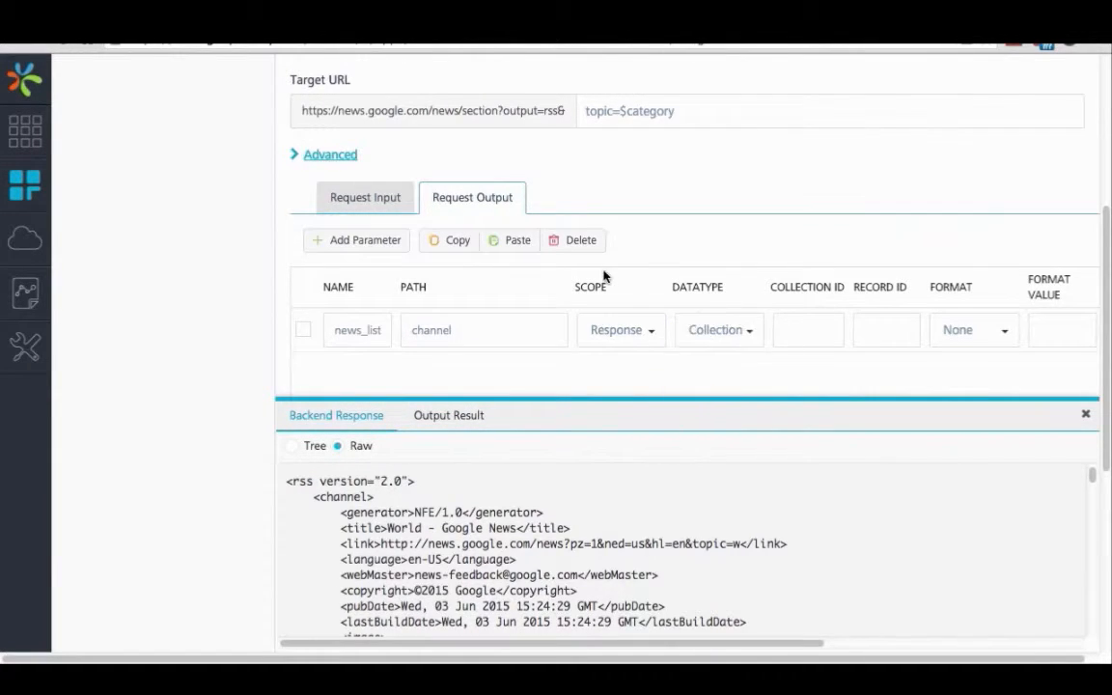
Step: Add a second request output parameter named news_item
scroll(560, 251, down, 1)
click(370, 181)
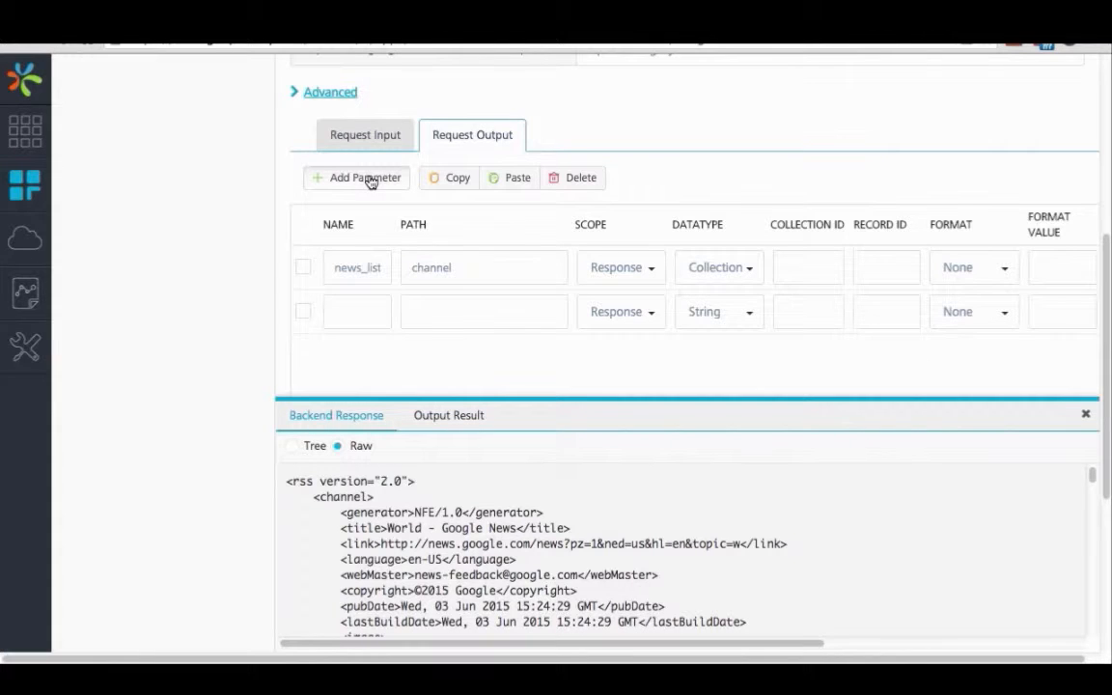
click(365, 311)
text(news)
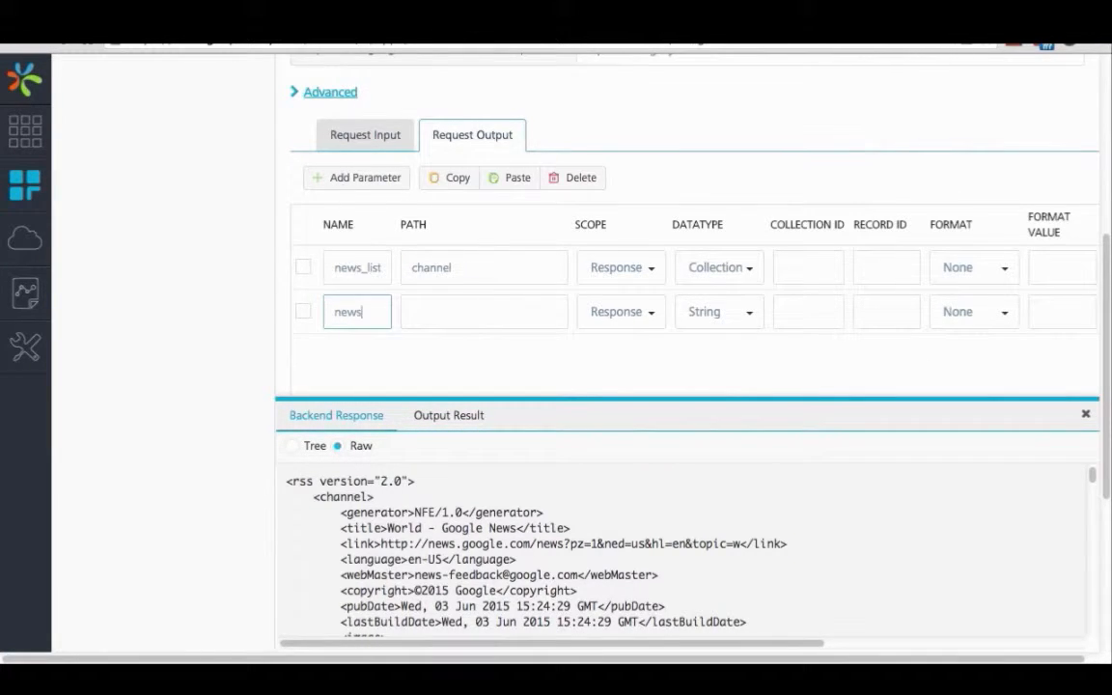
text(_item)
Step: Set the news_item parameter's path to item, matching the response element, and its datatype to Record
scroll(489, 524, down, 3)
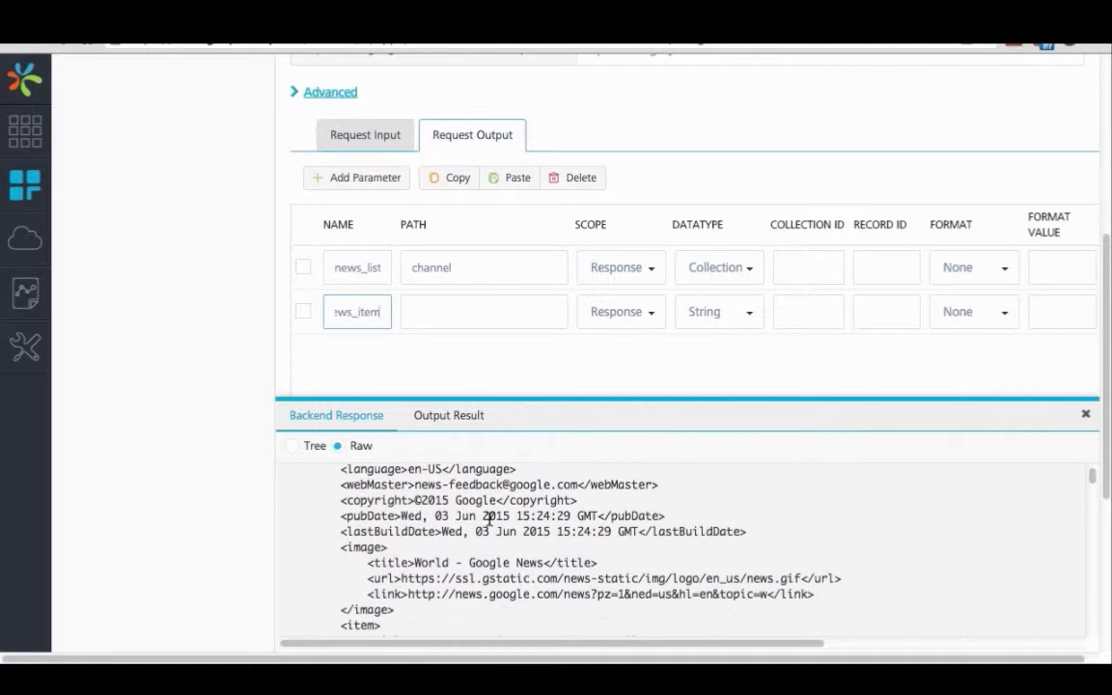
double_click(366, 596)
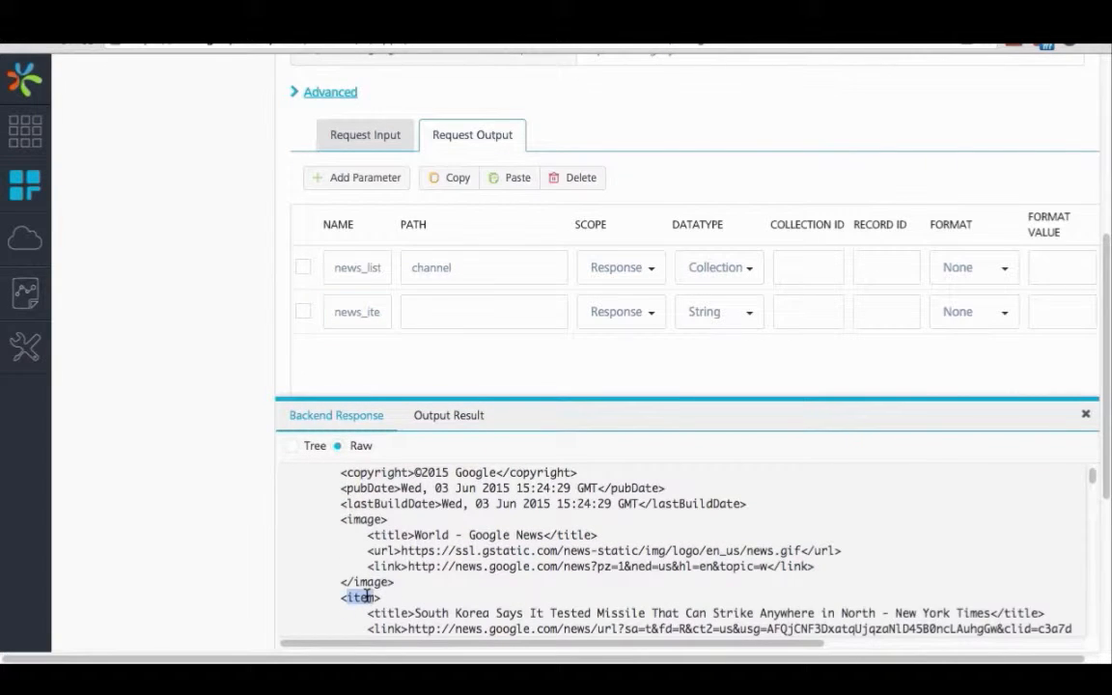
click(459, 315)
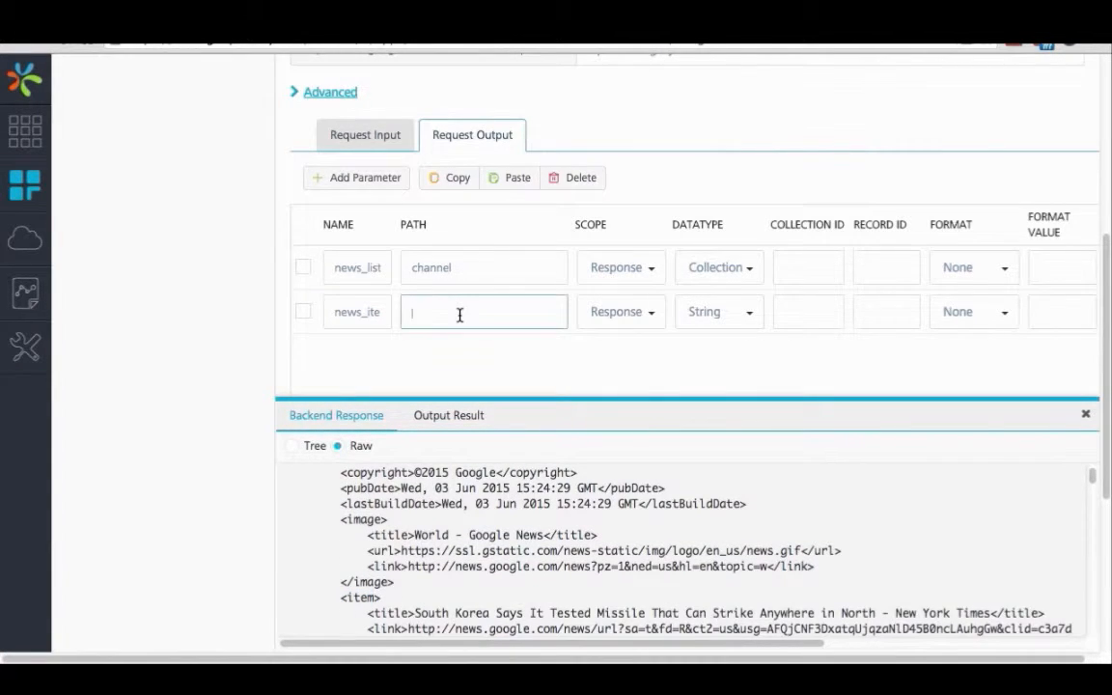
text(item)
click(752, 320)
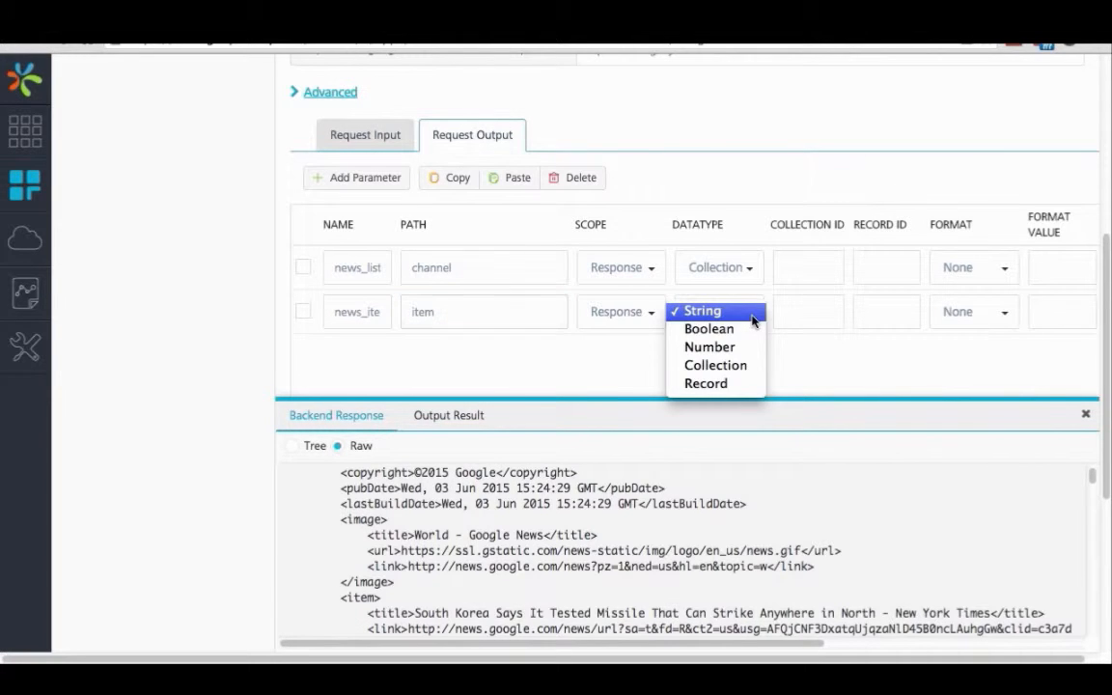
click(717, 386)
Step: Assign news_list as the collection ID of the news_item record
double_click(365, 268)
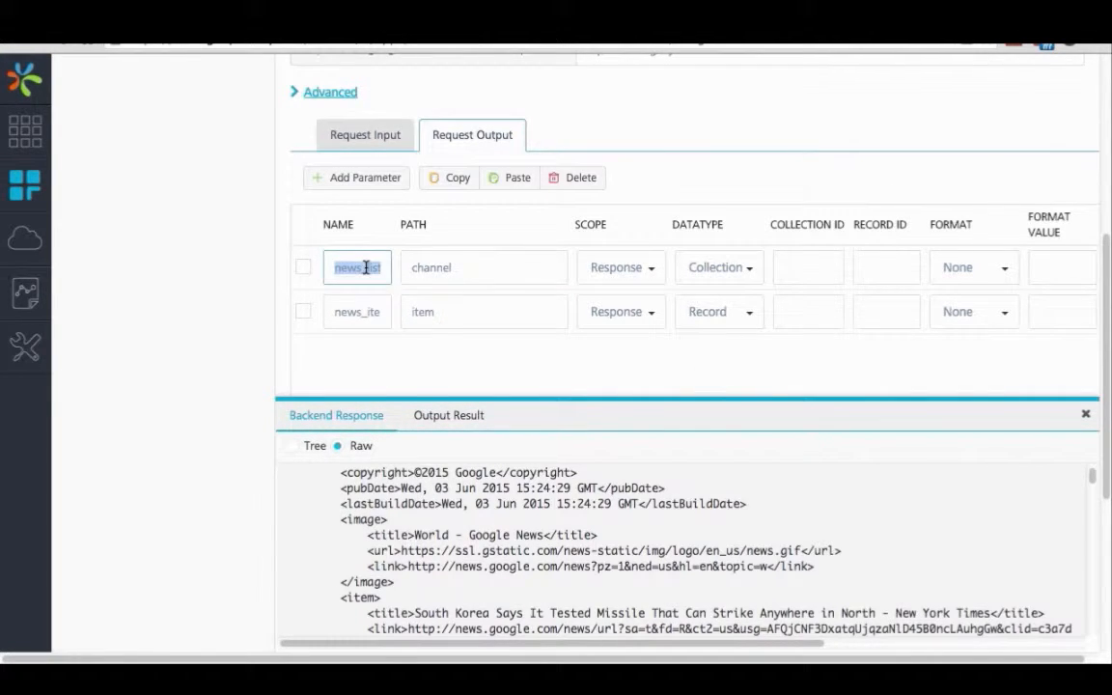
click(828, 313)
text(news_list)
Step: Add a third request output parameter named title with its path set to title
click(357, 180)
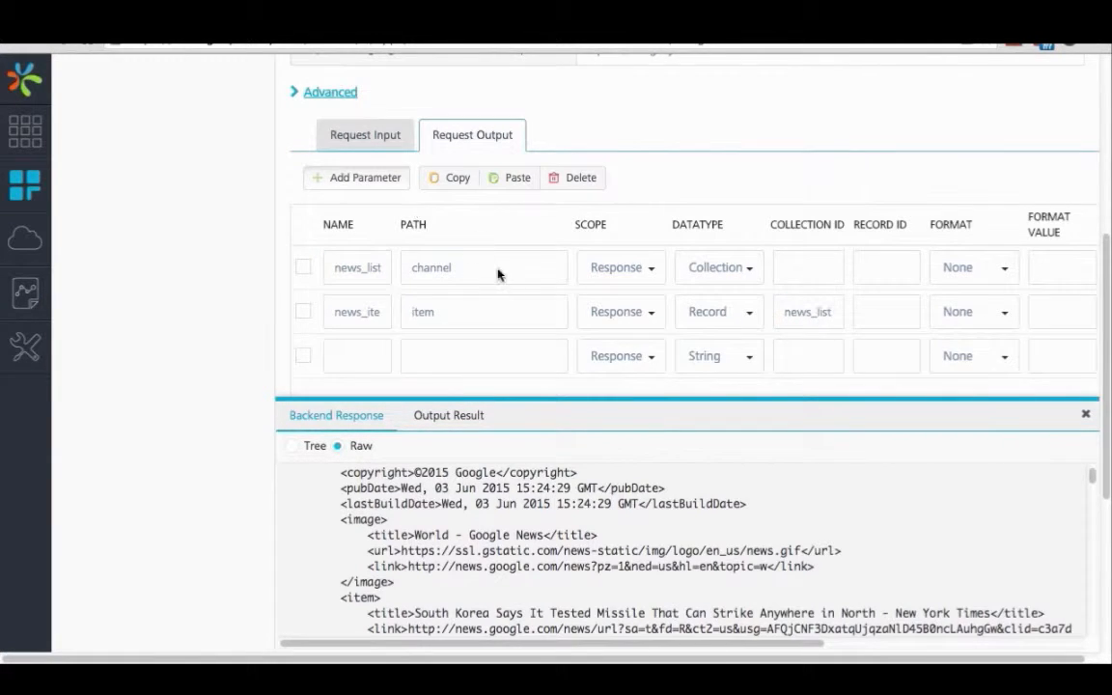
scroll(434, 304, down, 1)
click(351, 335)
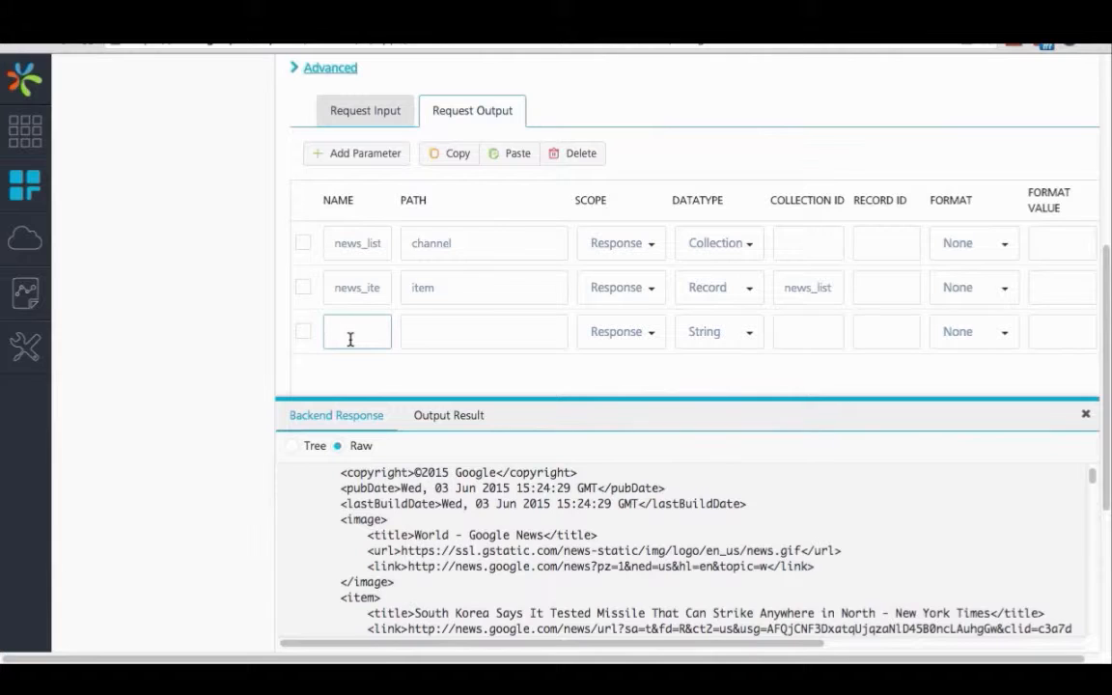
text(title)
click(444, 331)
text(tit)
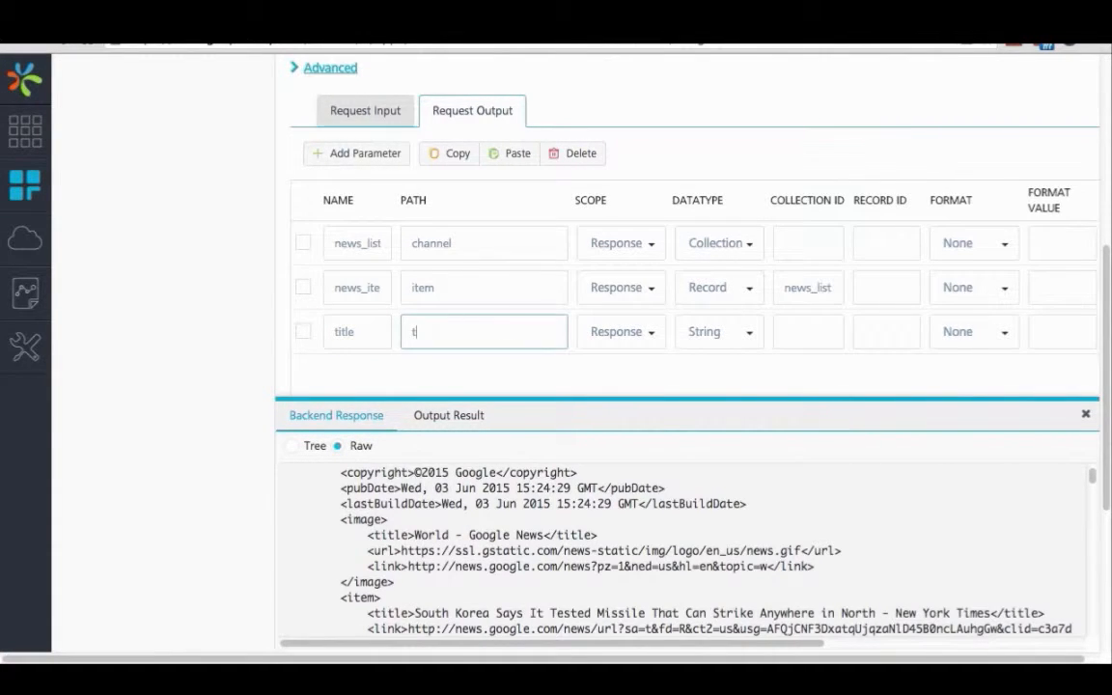
text(le)
Step: Assign news_item as the record ID of the title parameter, copying the record parameter's name
double_click(355, 287)
key(ctrl+c)
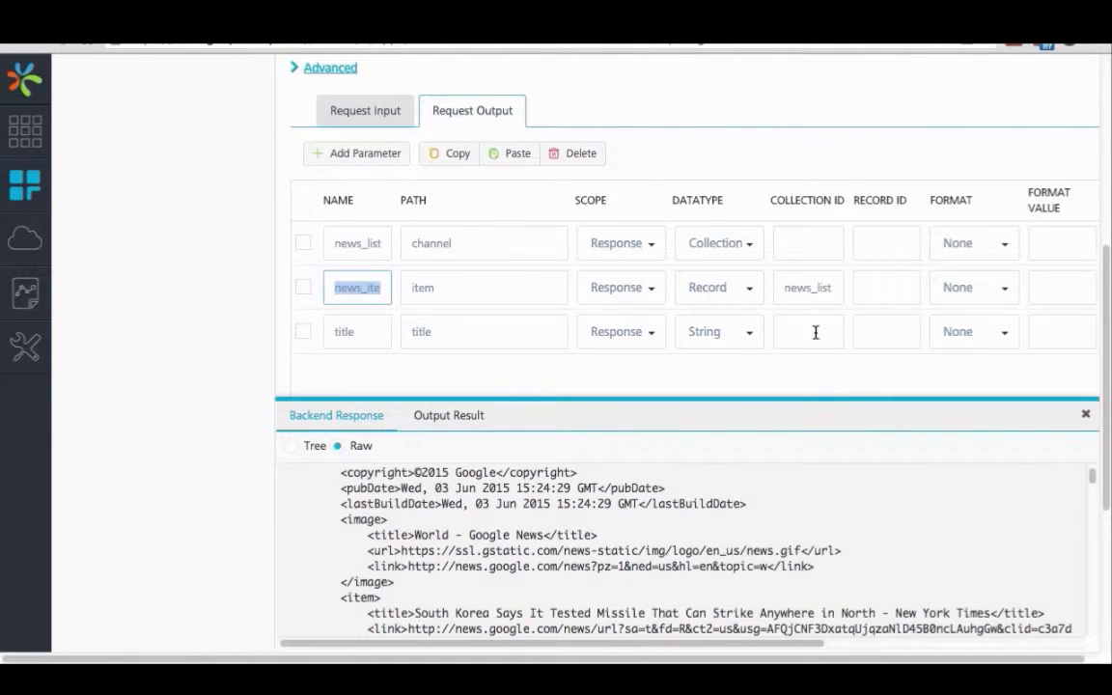
click(869, 330)
key(ctrl+v)
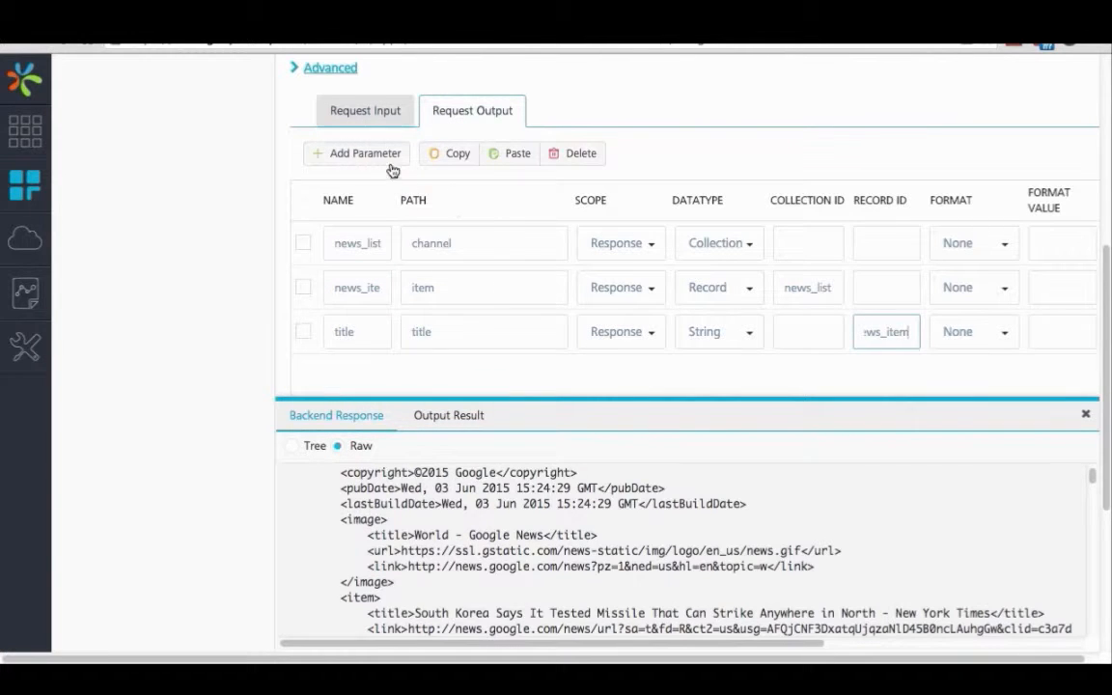
Step: Add a request output parameter named link with its path set to link, matching the item's element in the backend response
click(347, 152)
scroll(365, 288, down, 3)
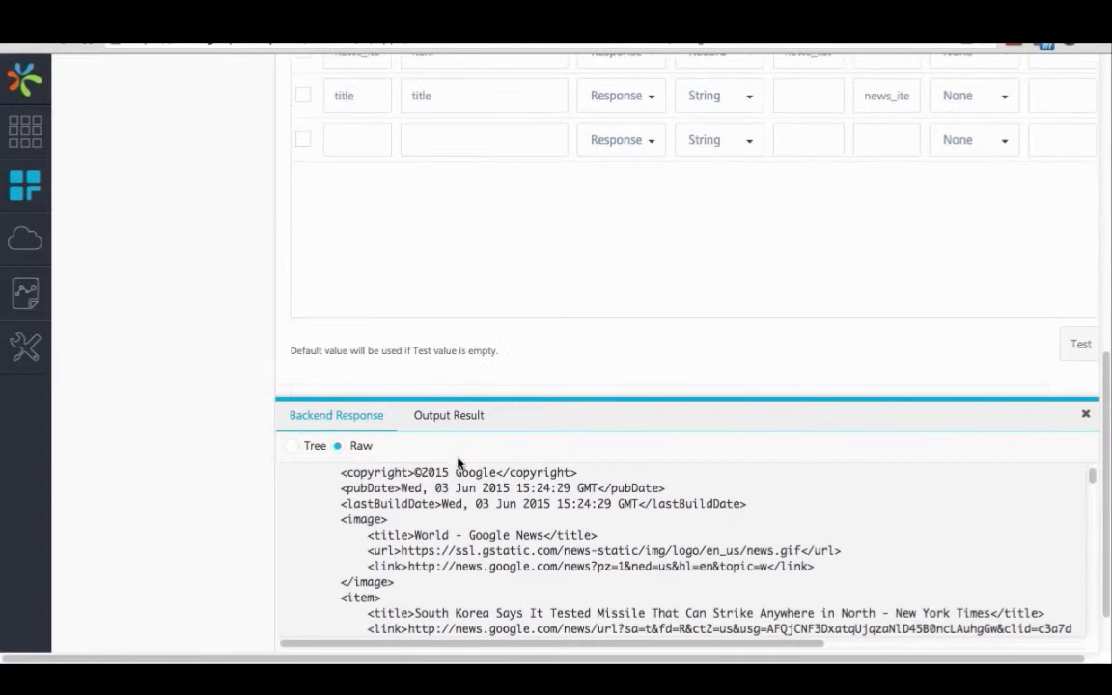
scroll(460, 464, down, 3)
scroll(475, 532, down, 1)
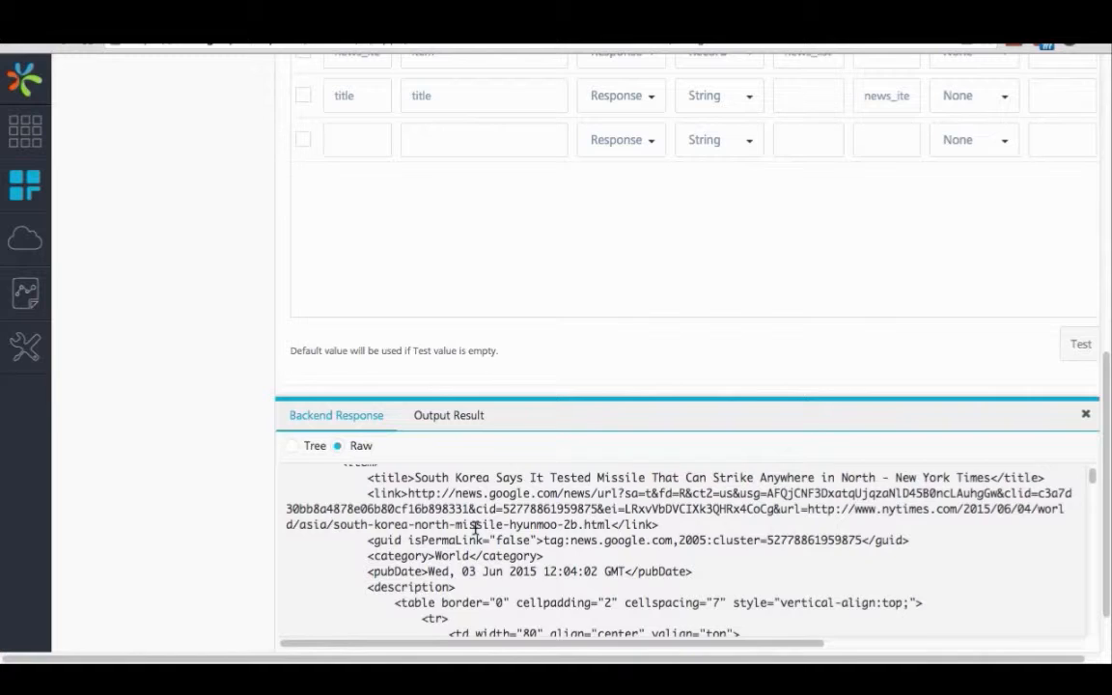
scroll(475, 526, down, 3)
scroll(351, 199, up, 1)
click(358, 150)
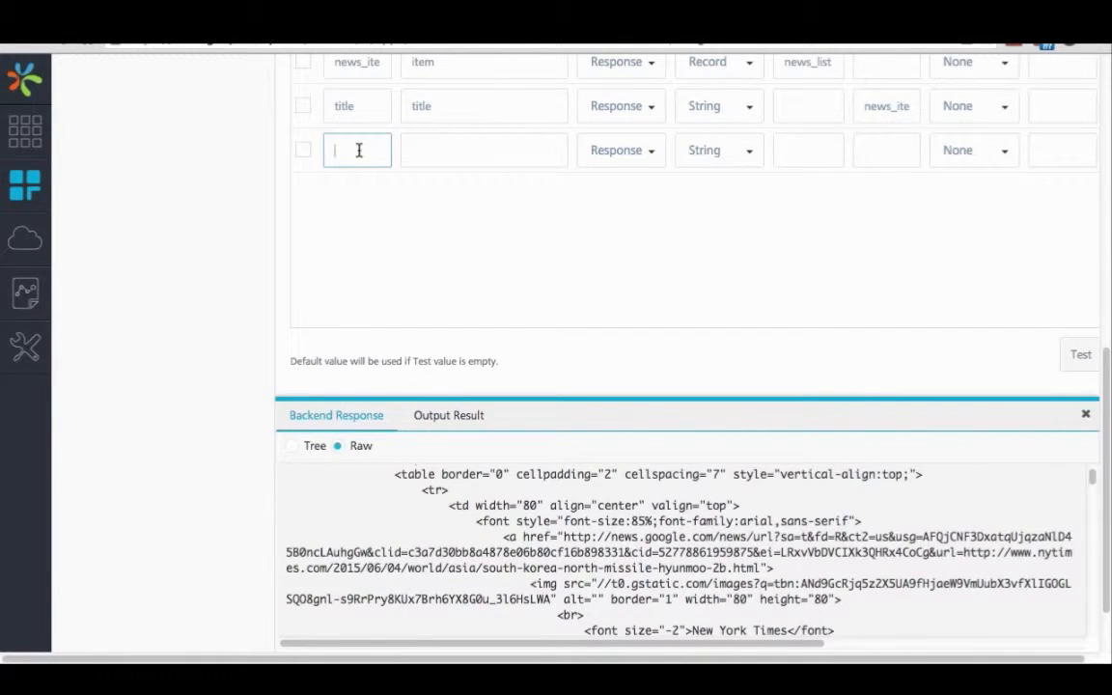
text(link)
click(463, 145)
text(link)
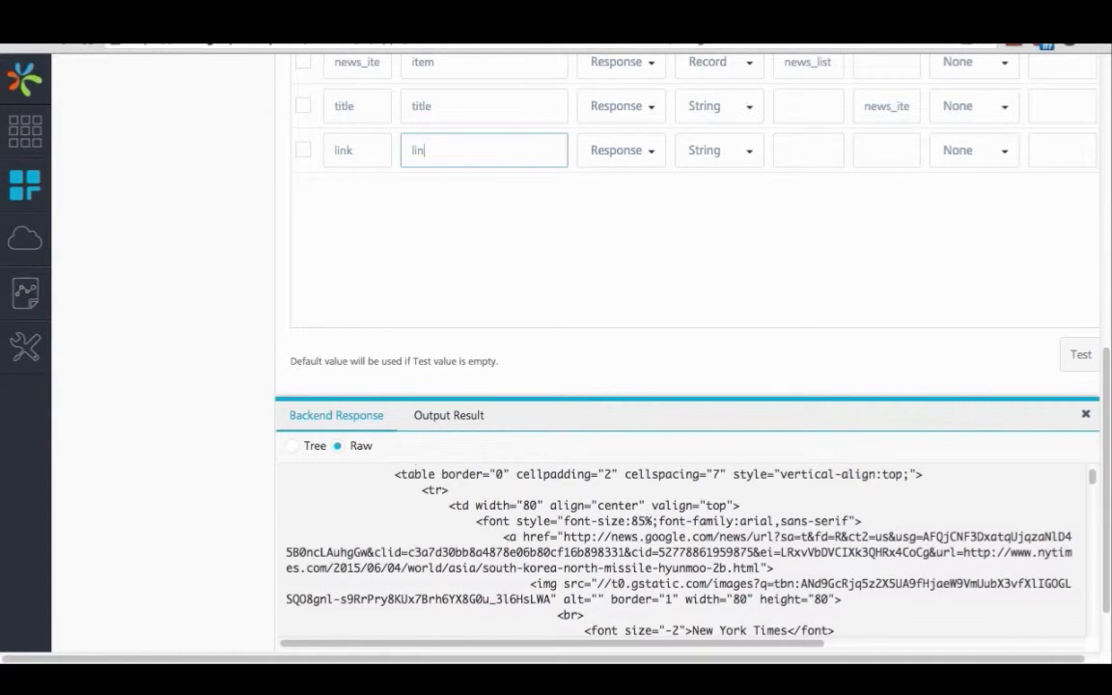
Step: Copy the title parameter's record ID news_item into the link parameter's record ID
double_click(889, 107)
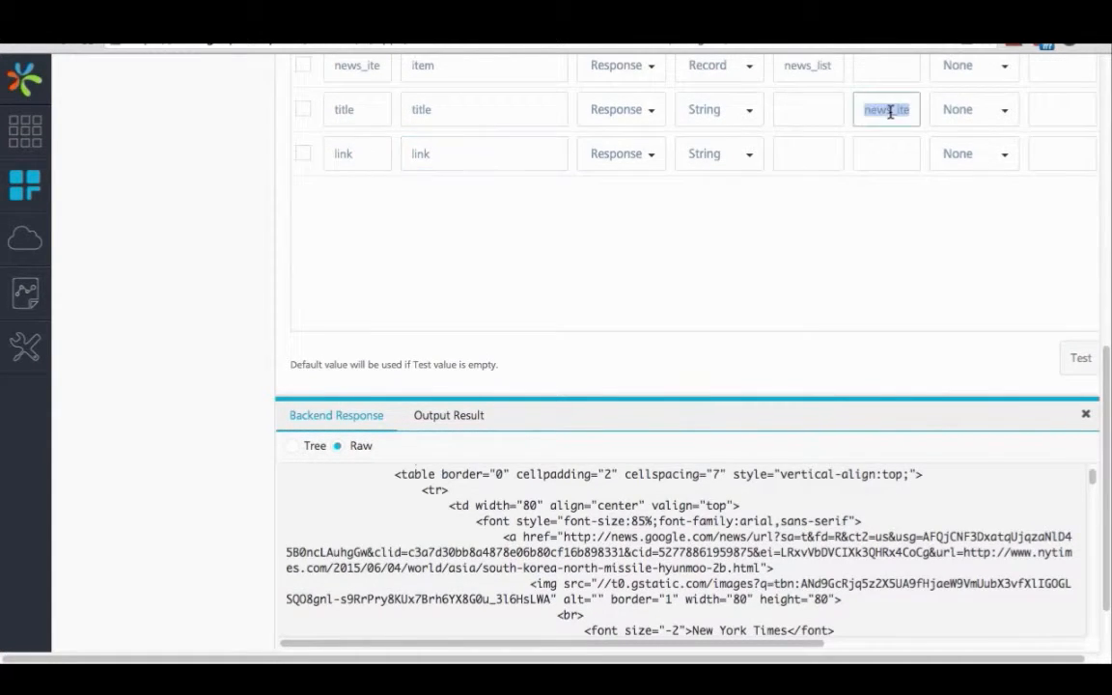
key(ctrl+c)
click(886, 153)
key(ctrl+v)
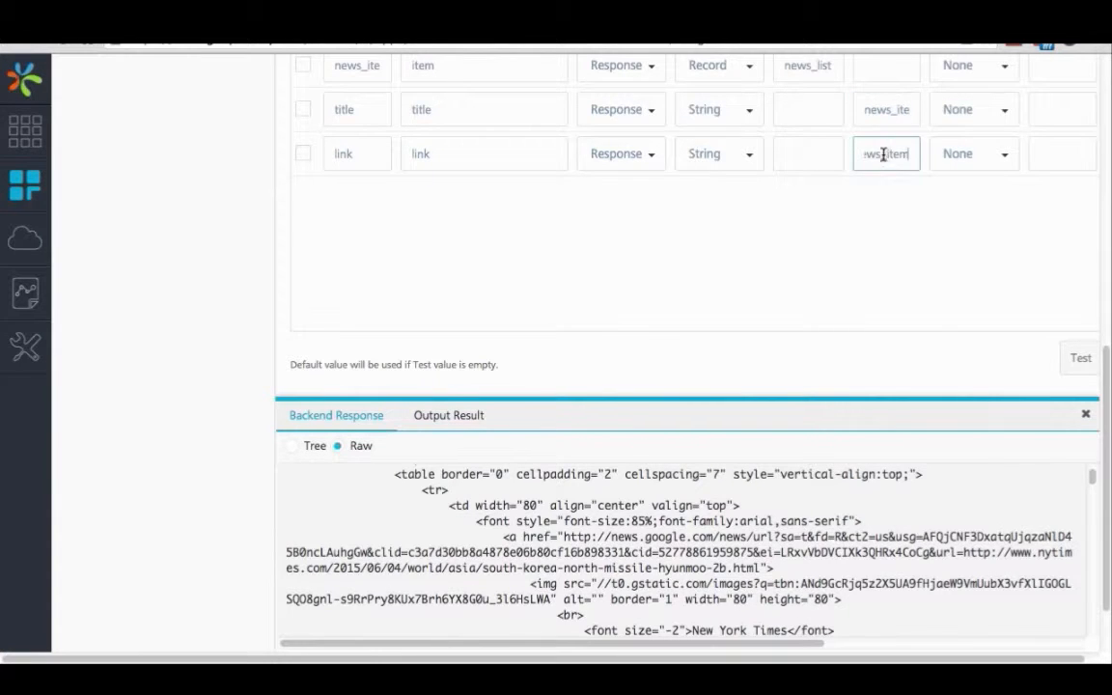
Step: Add a request output parameter named description with path description and record ID news_item
scroll(582, 228, up, 3)
scroll(498, 183, up, 2)
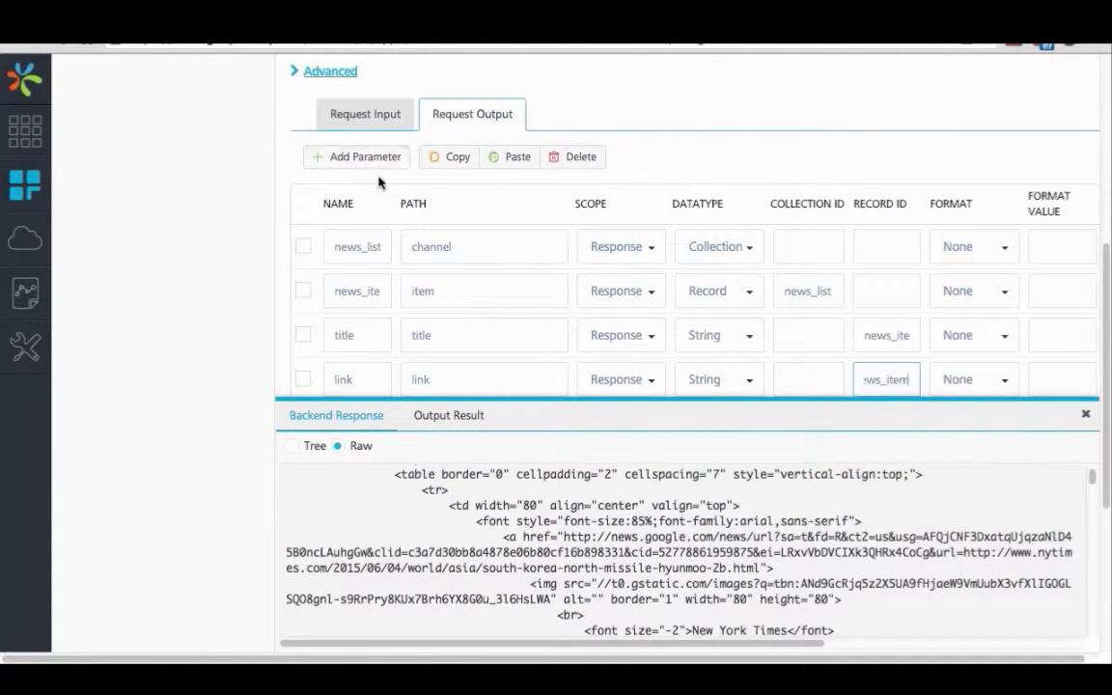
scroll(499, 209, down, 3)
click(350, 301)
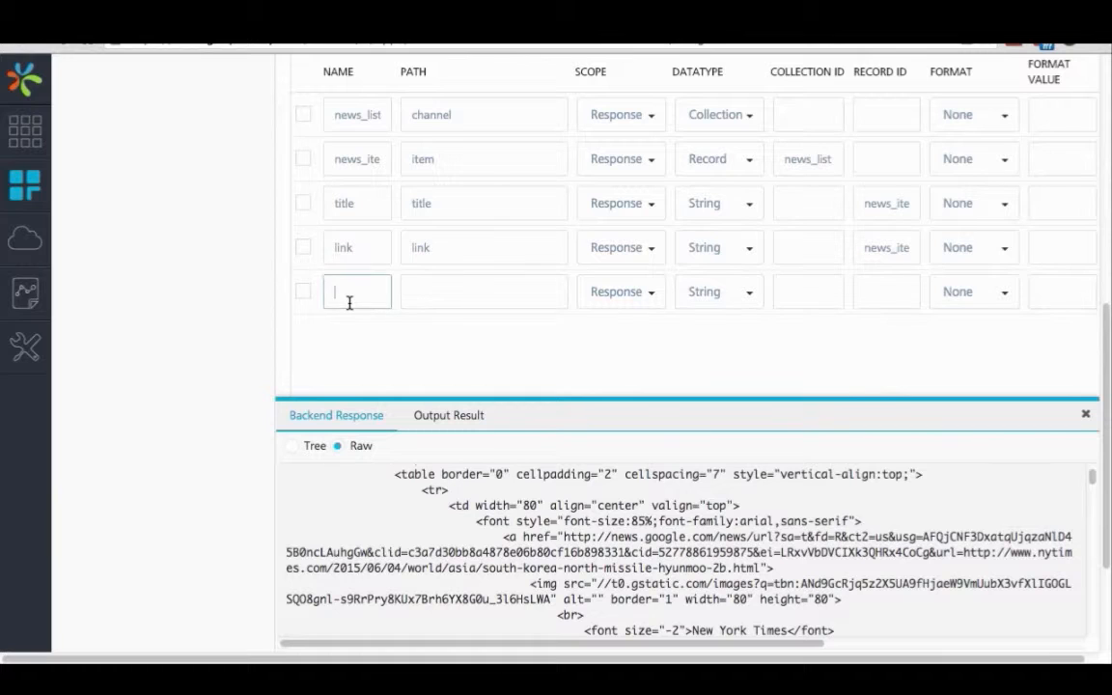
text(description)
click(886, 291)
key(ctrl+v)
Step: Test the GetNewsForCategory operation and review the records returned in the output result
scroll(794, 325, down, 3)
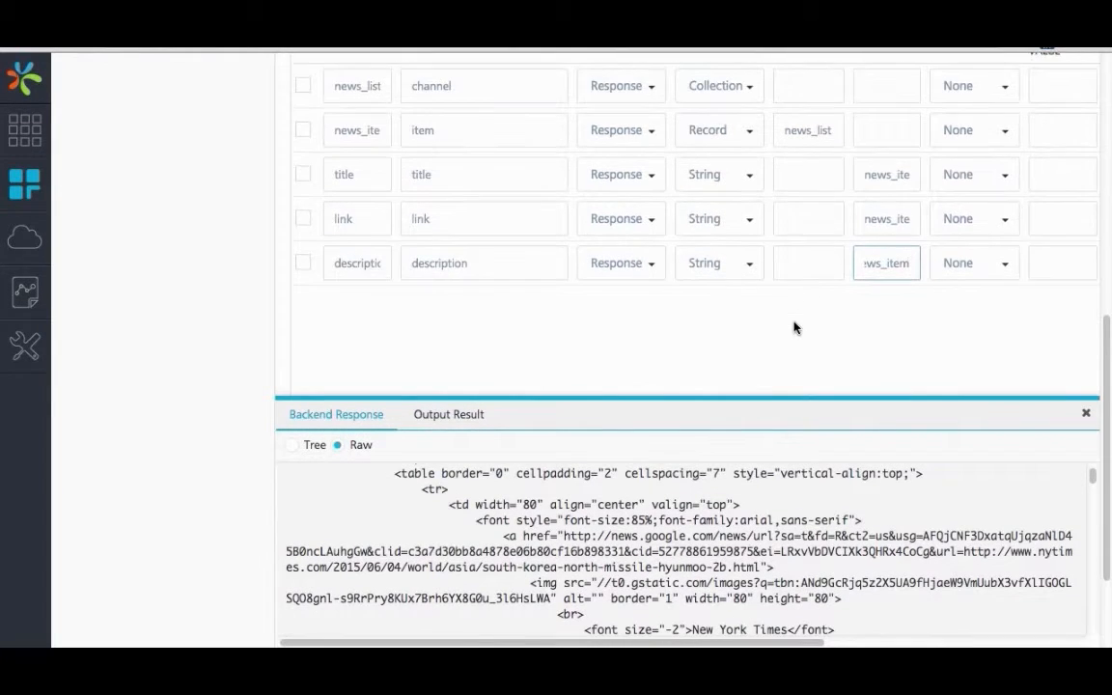
scroll(794, 327, down, 2)
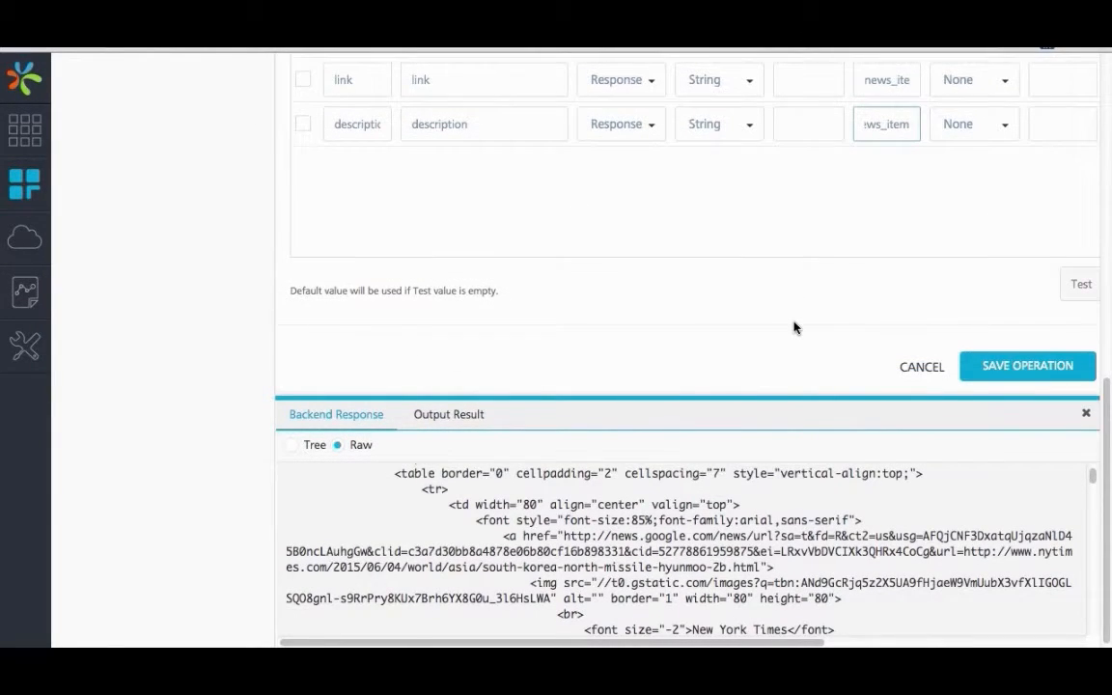
click(1070, 288)
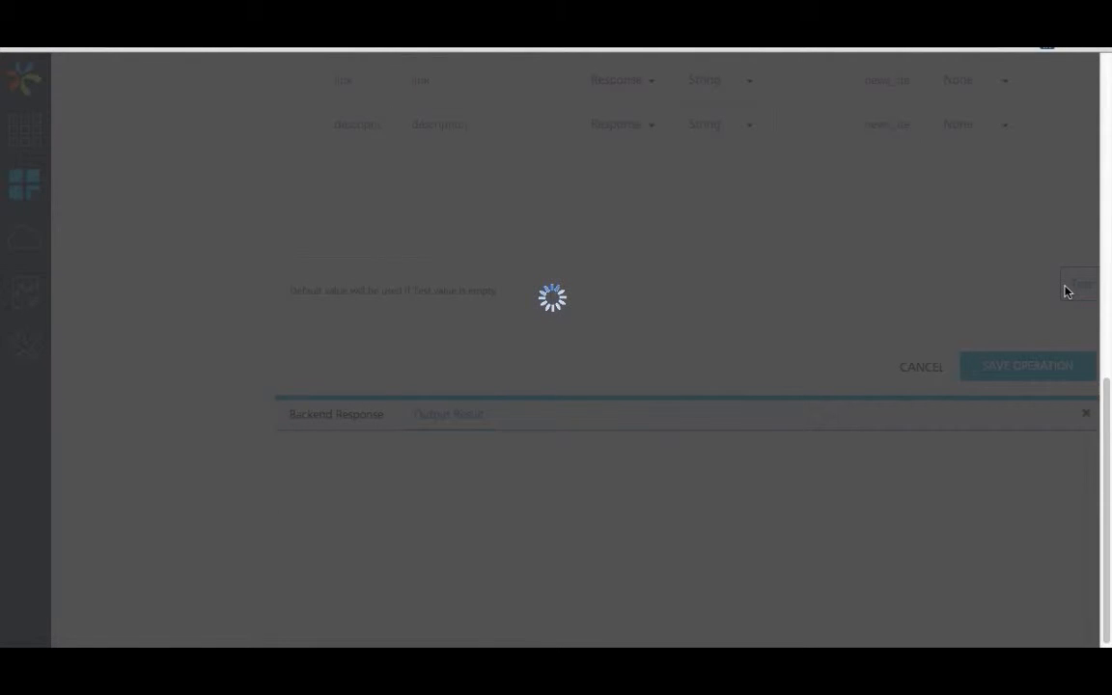
scroll(473, 540, down, 3)
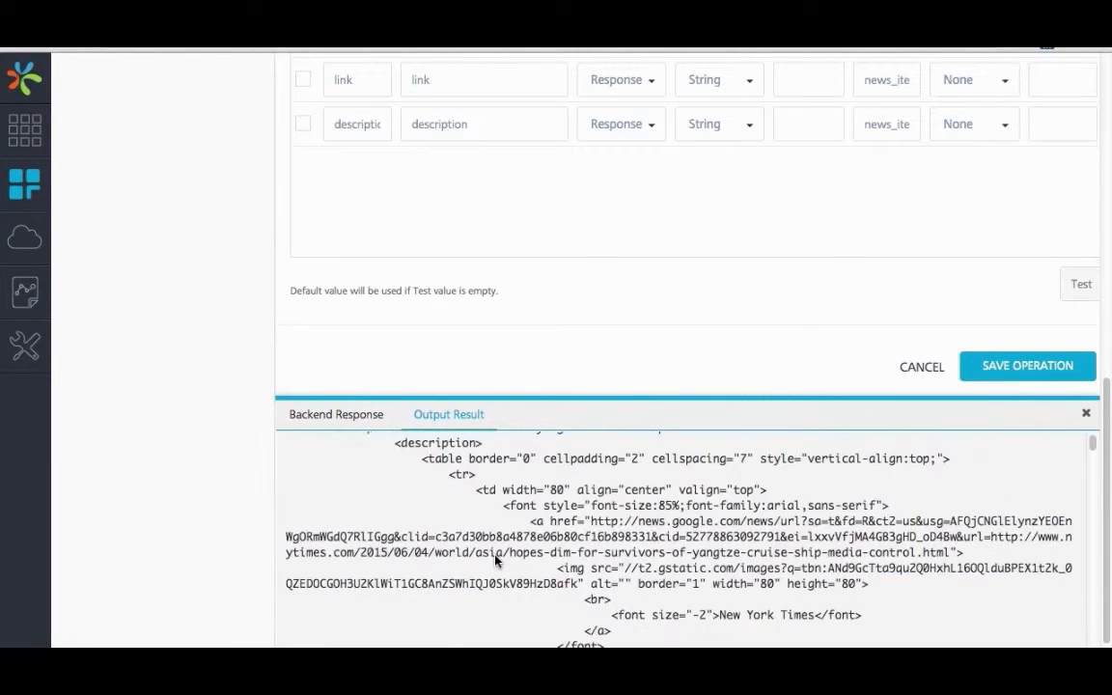
scroll(496, 561, down, 8)
scroll(496, 561, up, 10)
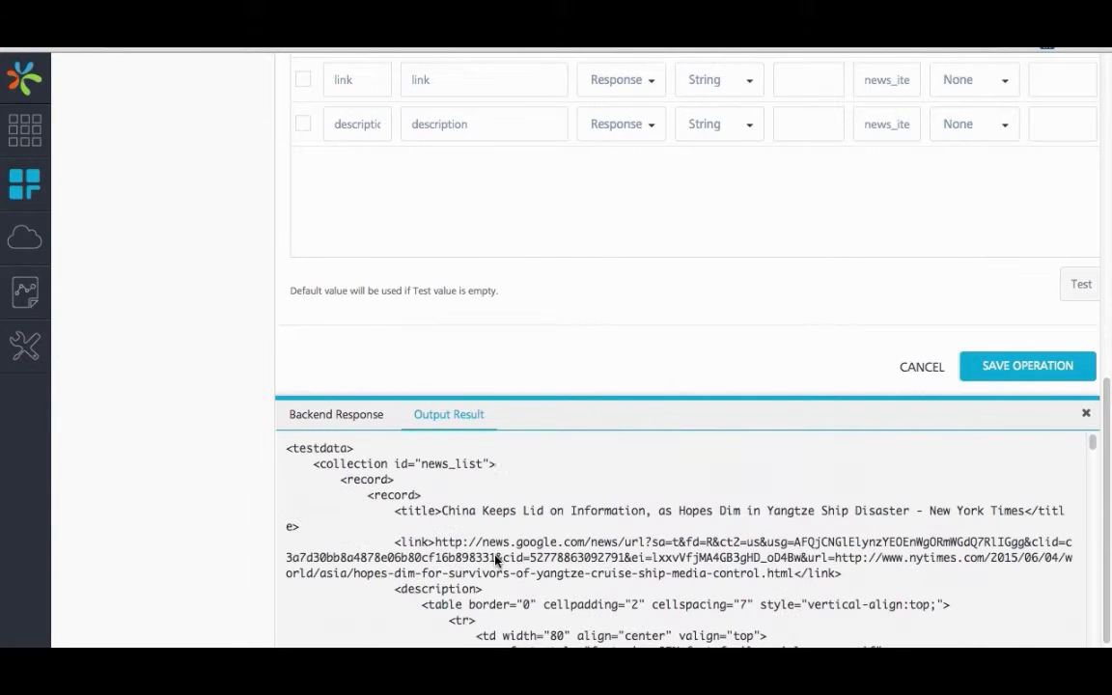
scroll(313, 386, up, 5)
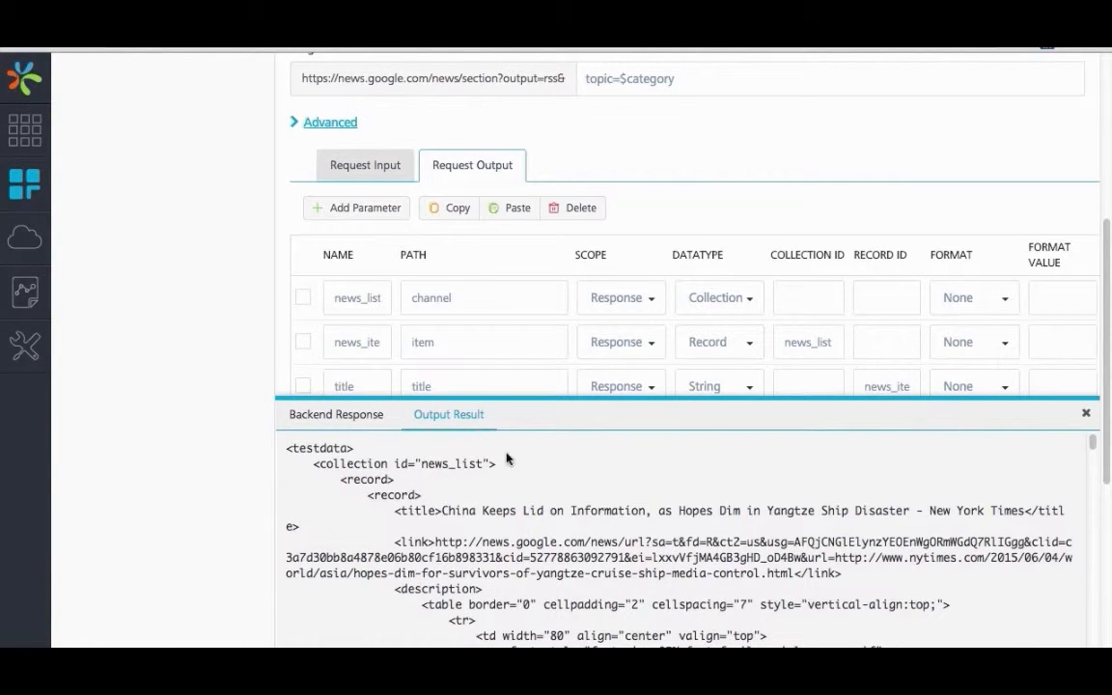
scroll(609, 510, up, 5)
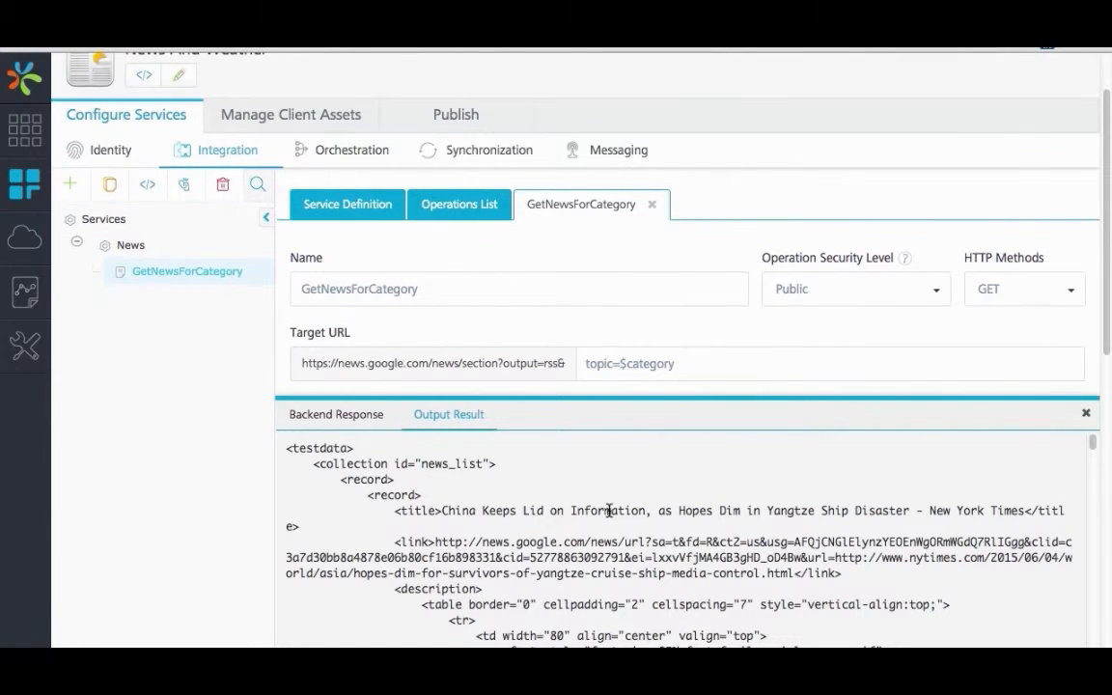
Step: Close the test results and save the GetNewsForCategory operation
click(1086, 413)
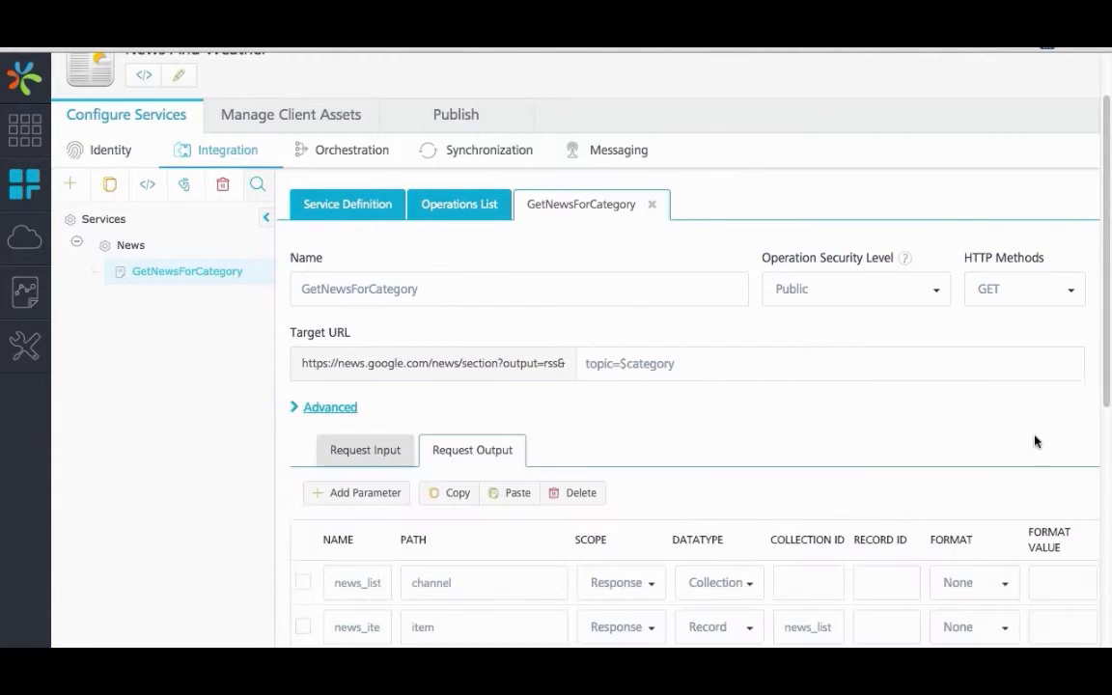
scroll(995, 483, down, 5)
click(1019, 556)
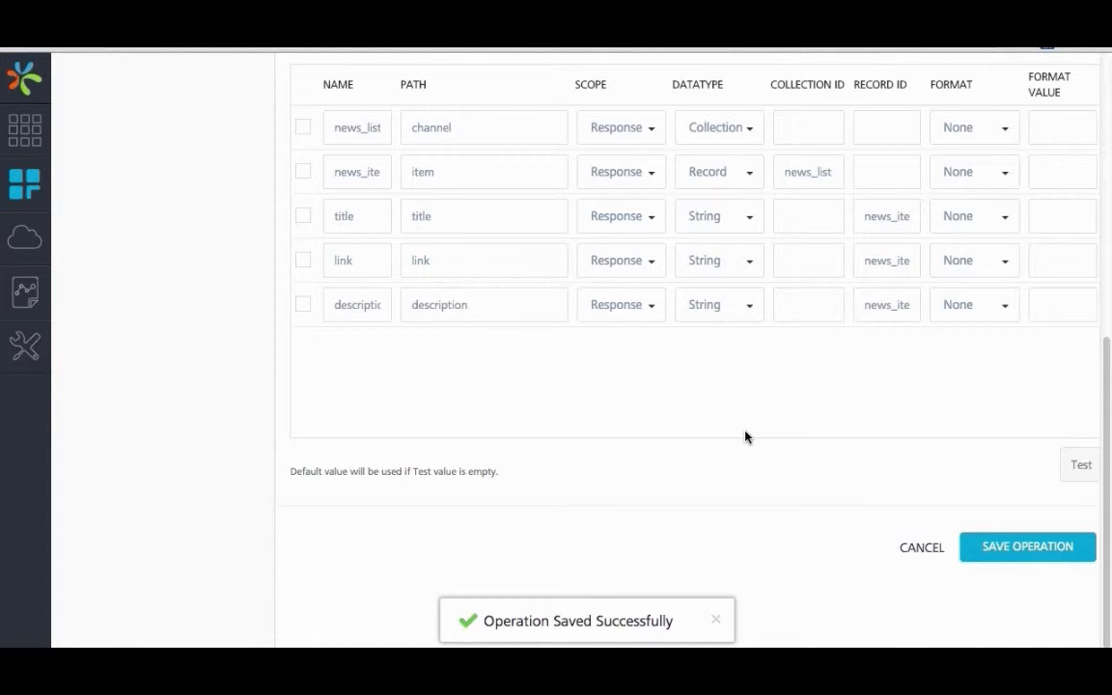
Step: Configure a new operation for the News service and name it LocalNews
scroll(753, 454, up, 5)
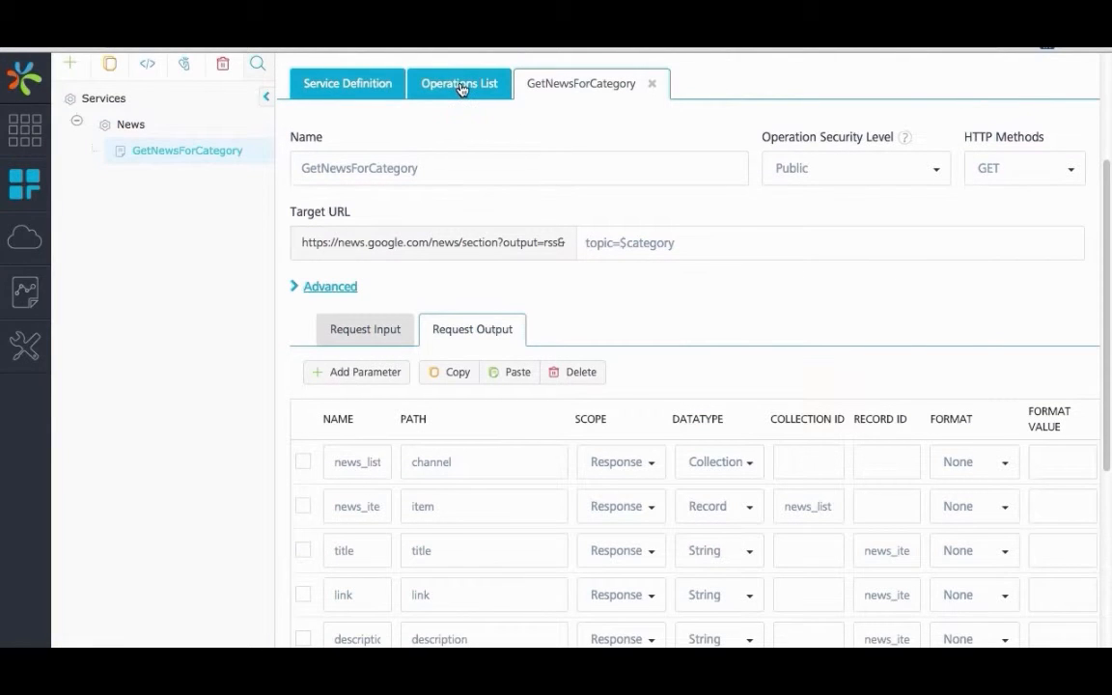
click(462, 87)
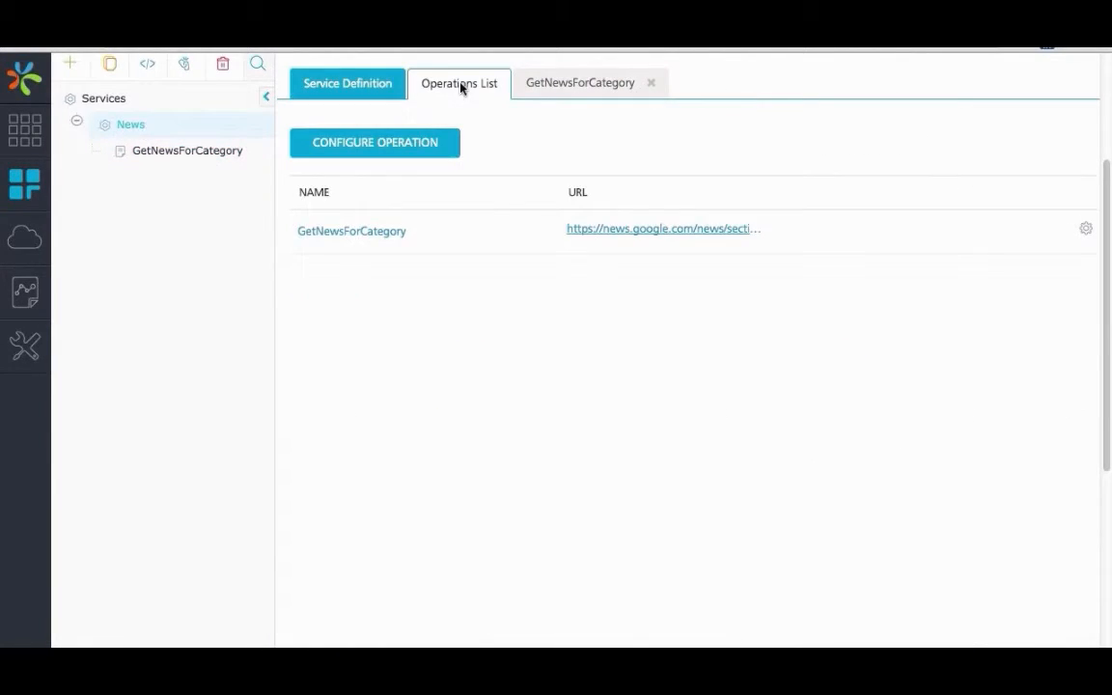
click(389, 155)
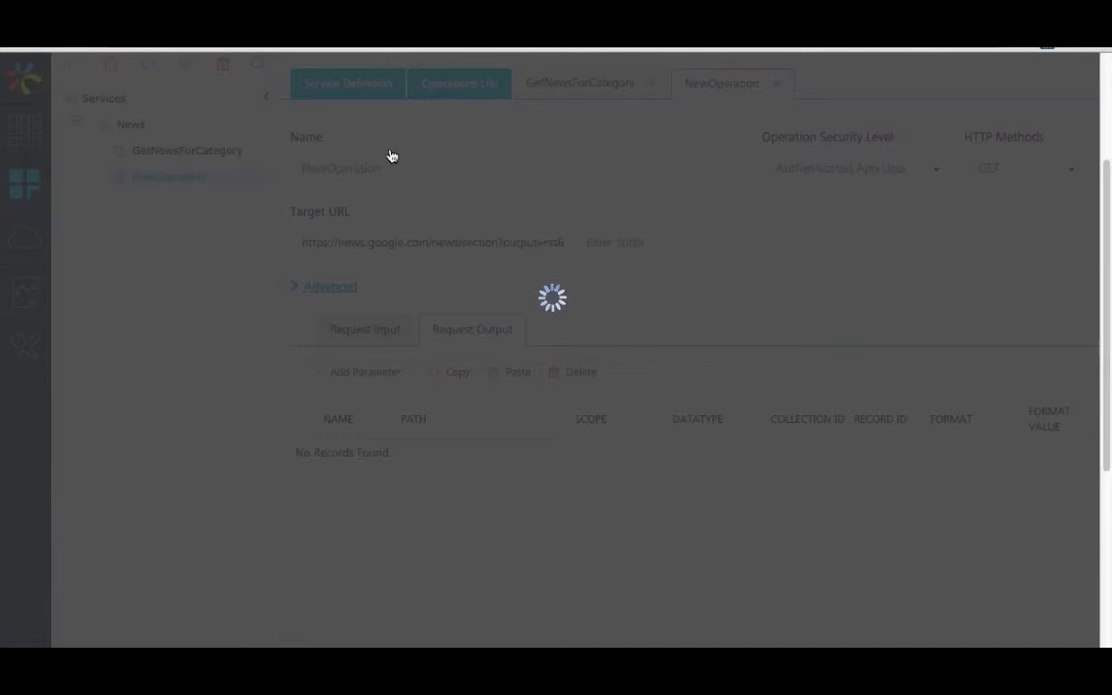
double_click(413, 174)
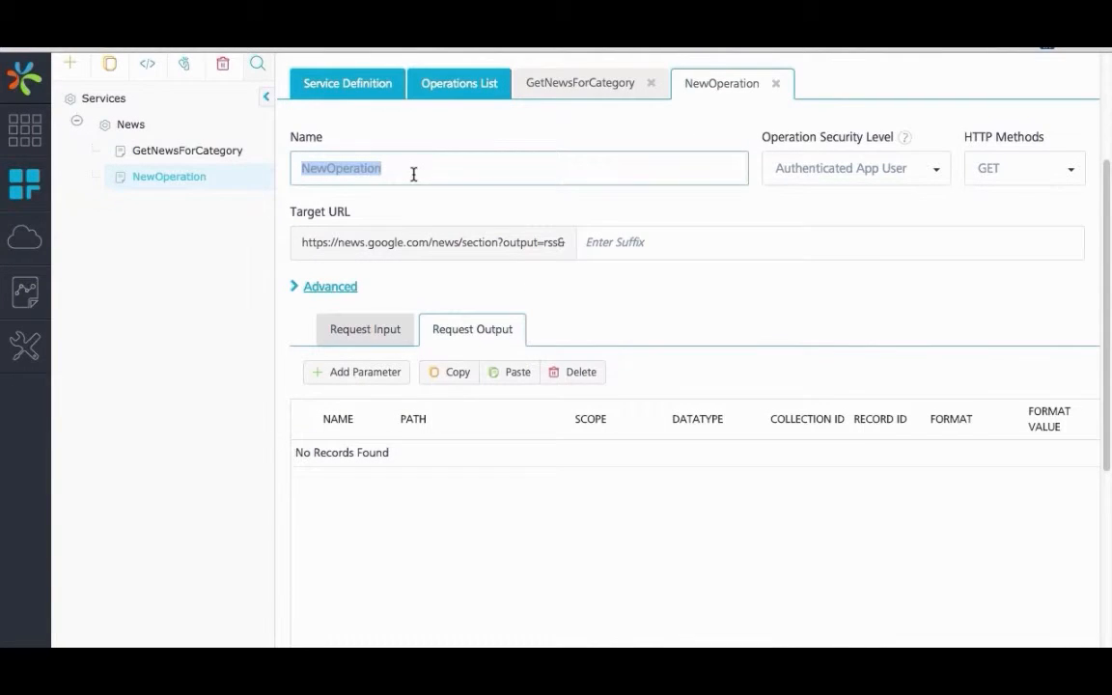
text(LocalN)
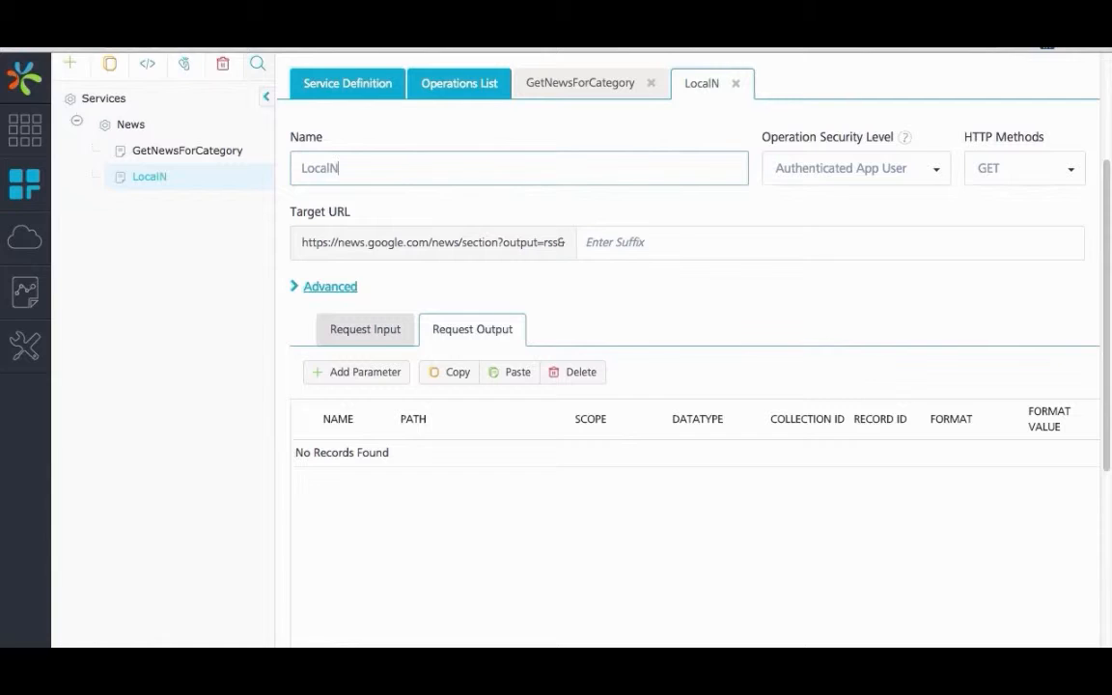
text(ews)
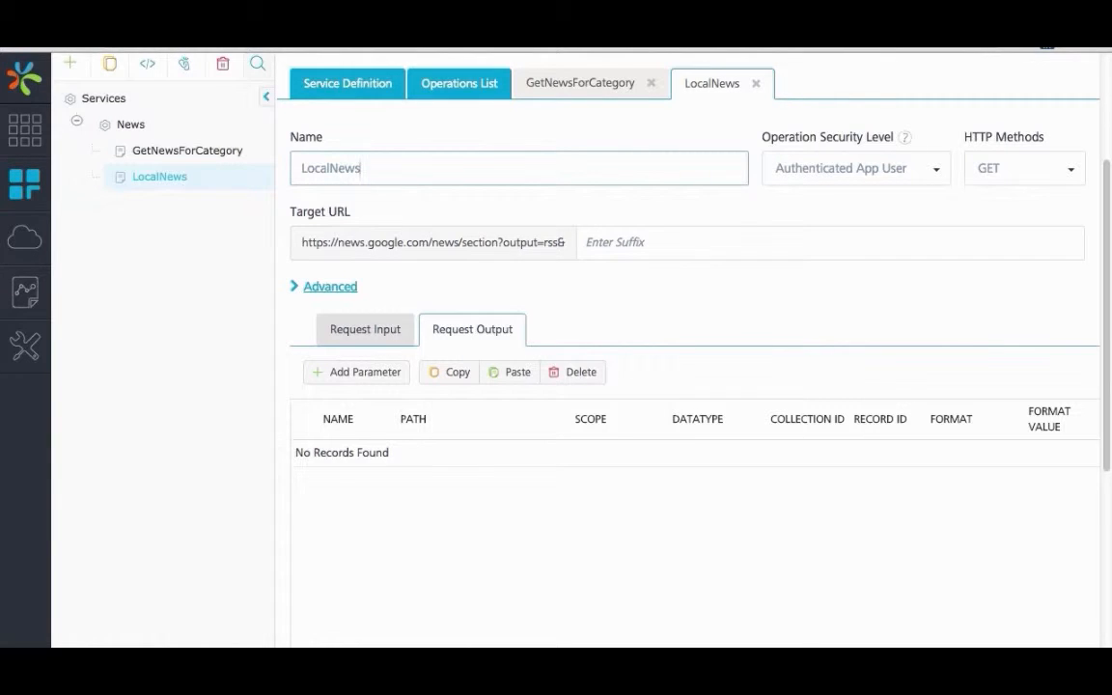
Step: Set the LocalNews operation's security level to Public and its target URL suffix to q=$cityName
click(665, 243)
click(928, 174)
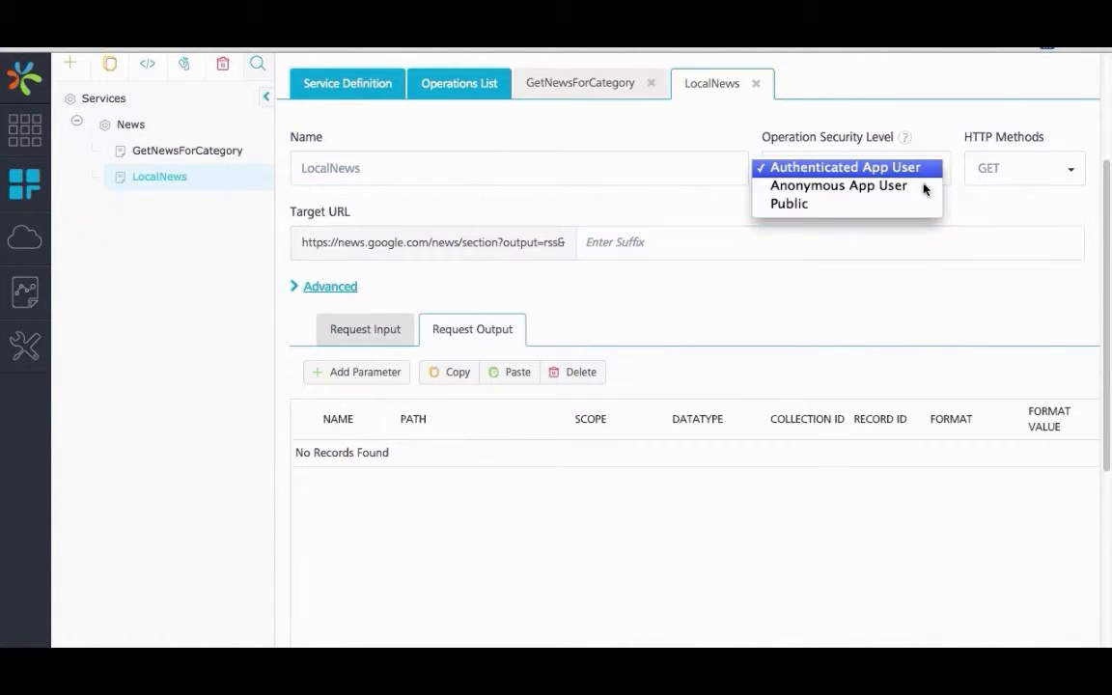
click(929, 203)
click(659, 252)
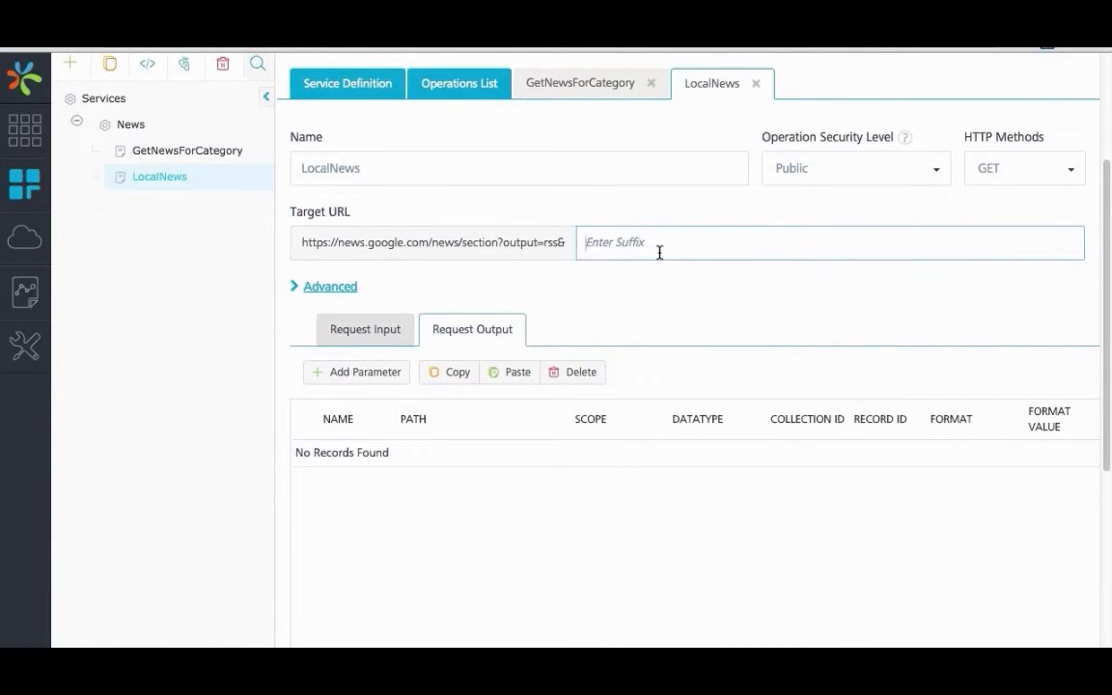
text(q=$cityName)
Step: Add a request input body parameter named cityName to the LocalNews operation
click(381, 329)
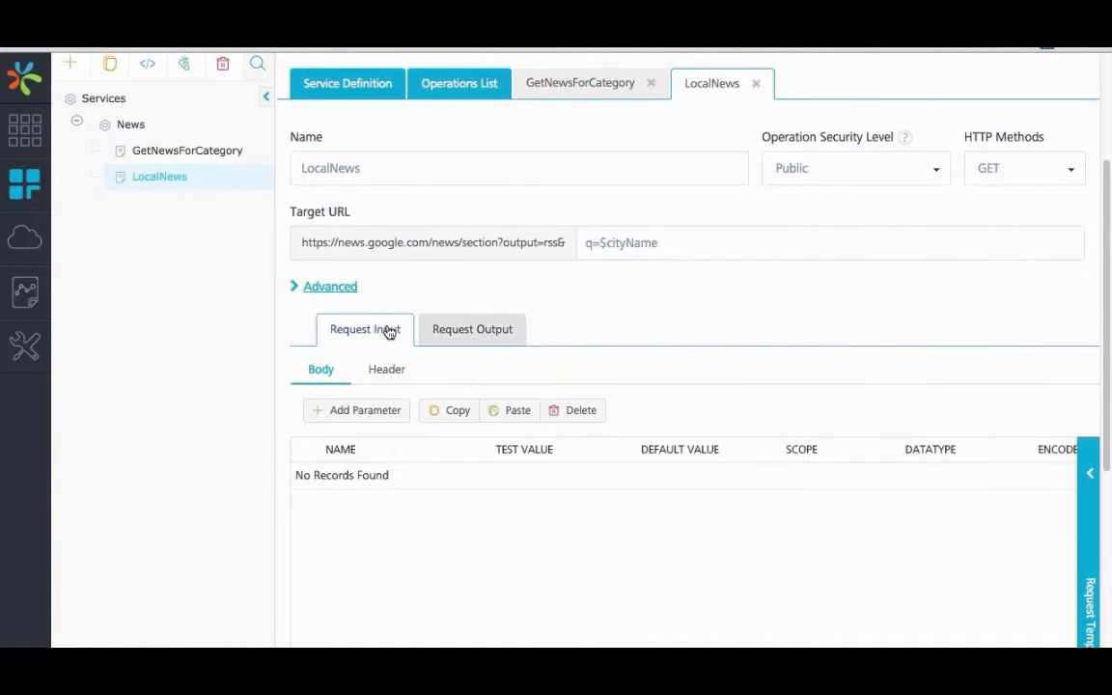
click(353, 411)
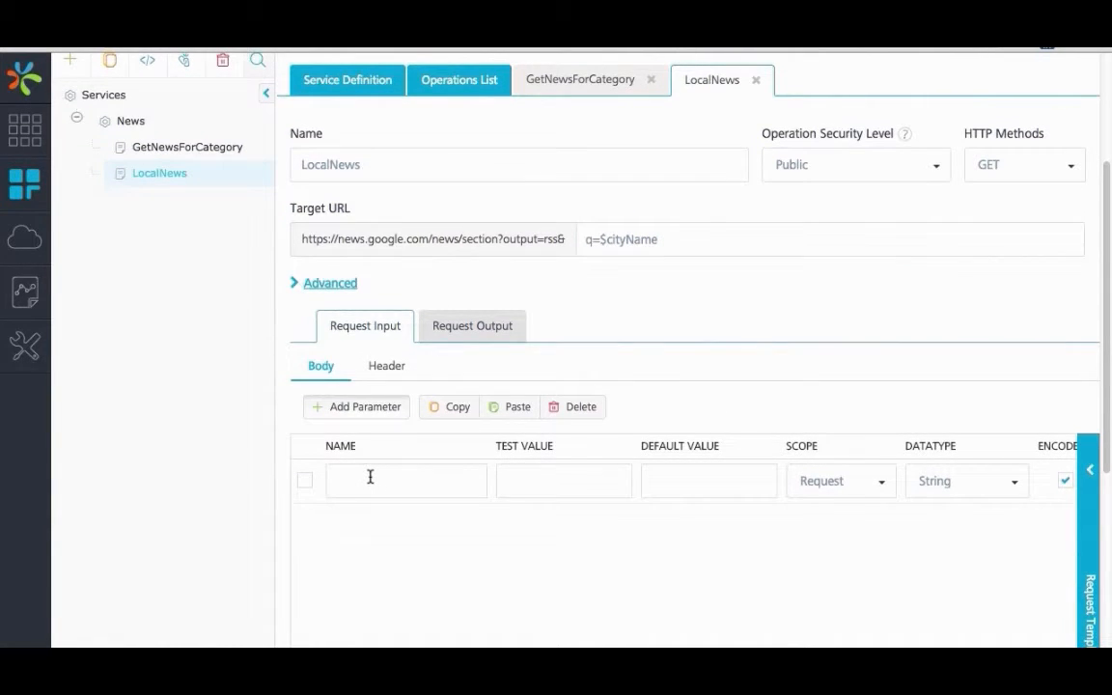
click(370, 477)
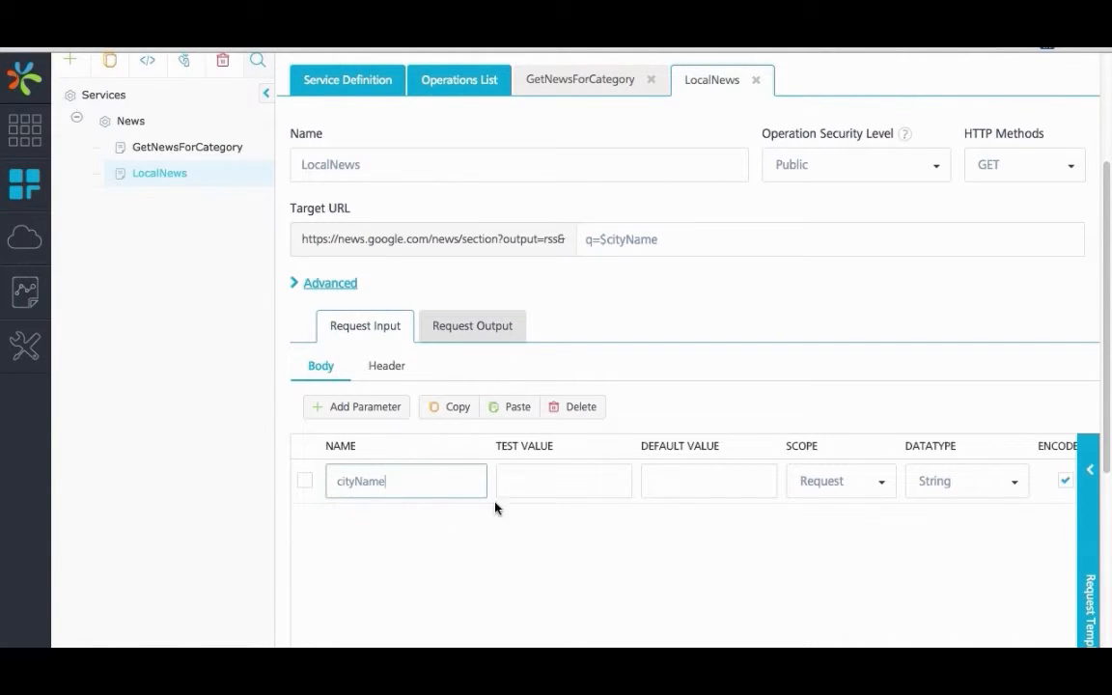
Step: Set the cityName parameter's test value to New York and fetch the backend response
click(532, 477)
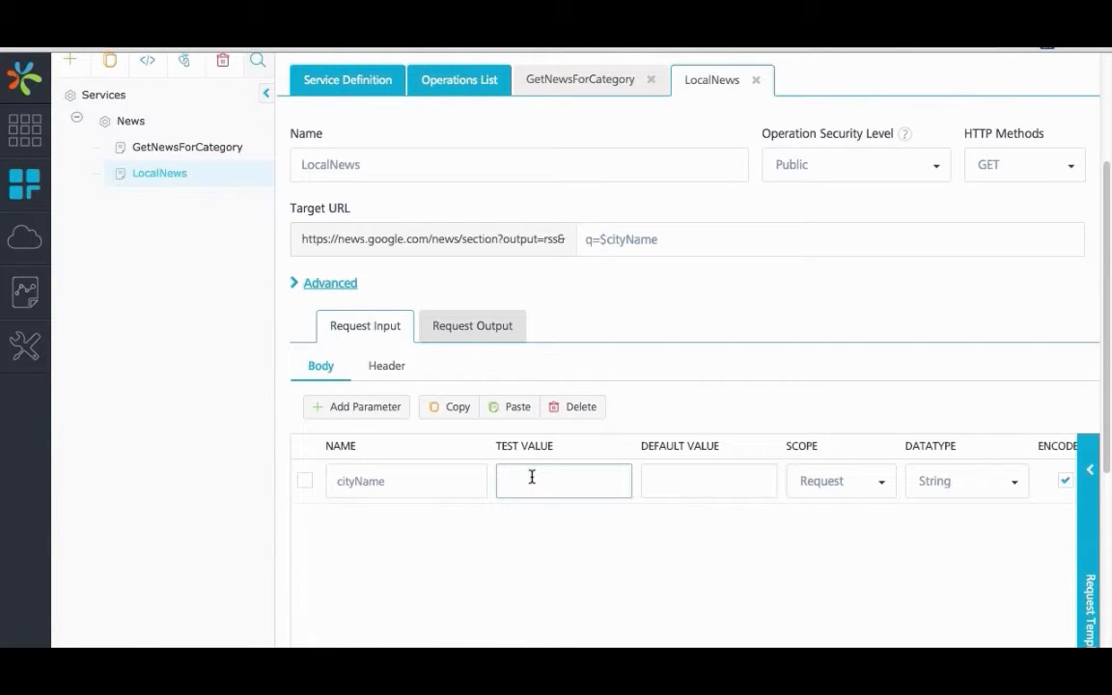
text(New York)
scroll(802, 559, down, 5)
click(1025, 524)
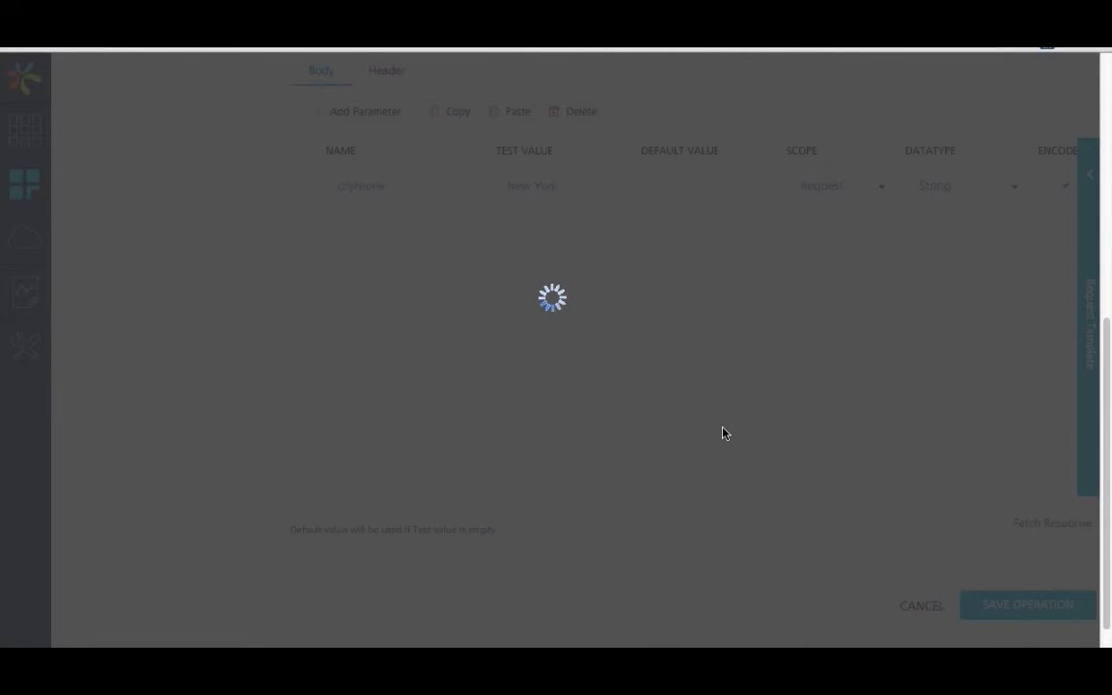
Step: Review the raw New York backend response and add a blank request output parameter to the LocalNews operation
scroll(541, 533, down, 10)
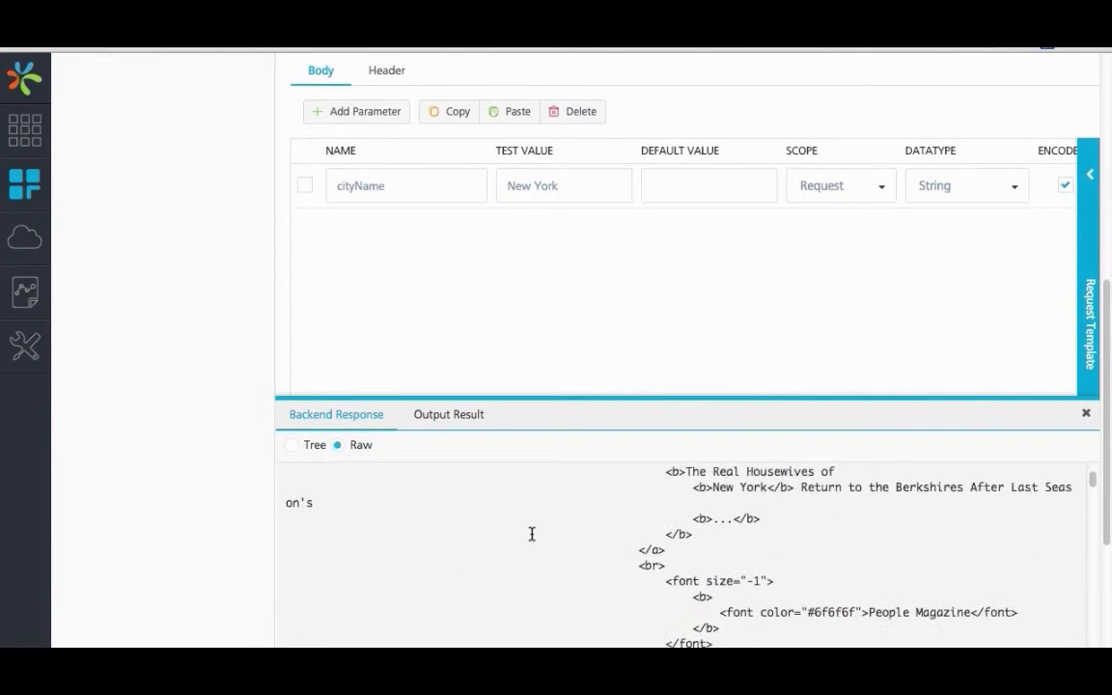
scroll(532, 536, down, 10)
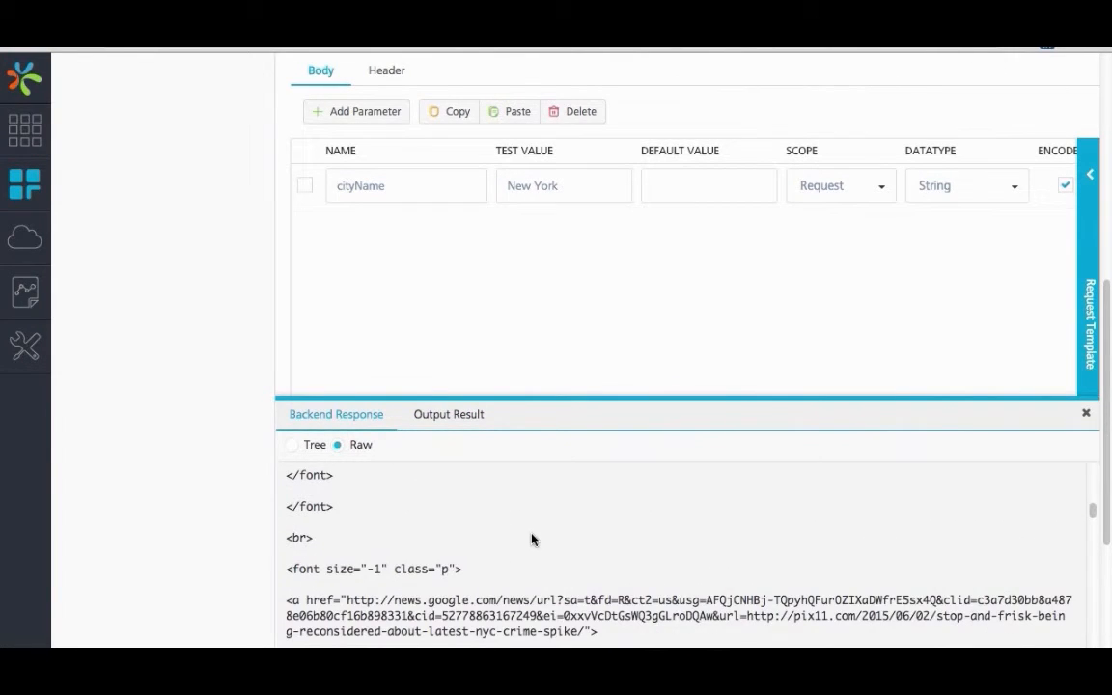
scroll(532, 539, down, 2)
scroll(479, 100, up, 1)
click(477, 96)
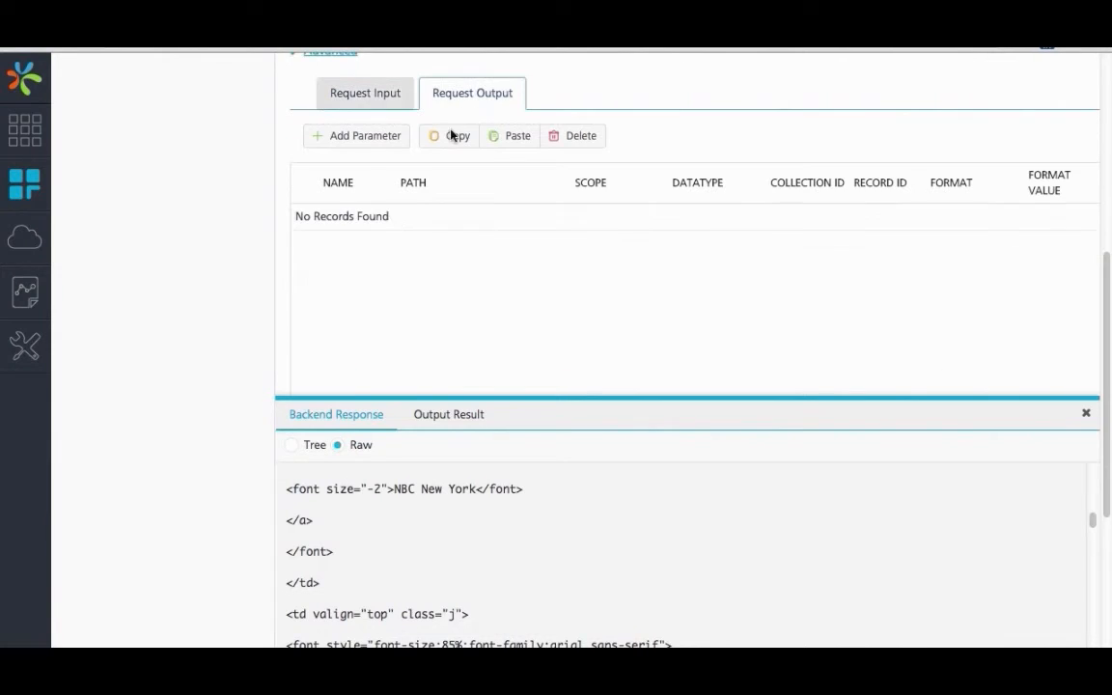
click(360, 137)
Step: Name the new output parameter news_list, with path channel and datatype Collection
scroll(428, 526, up, 8)
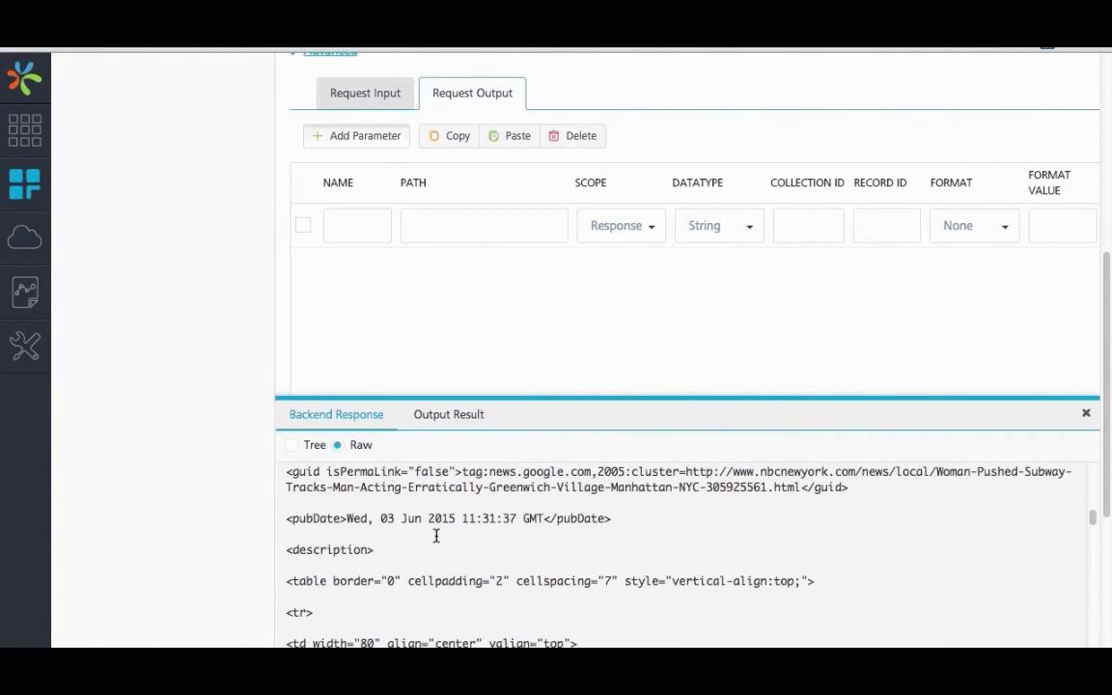
scroll(437, 536, up, 8)
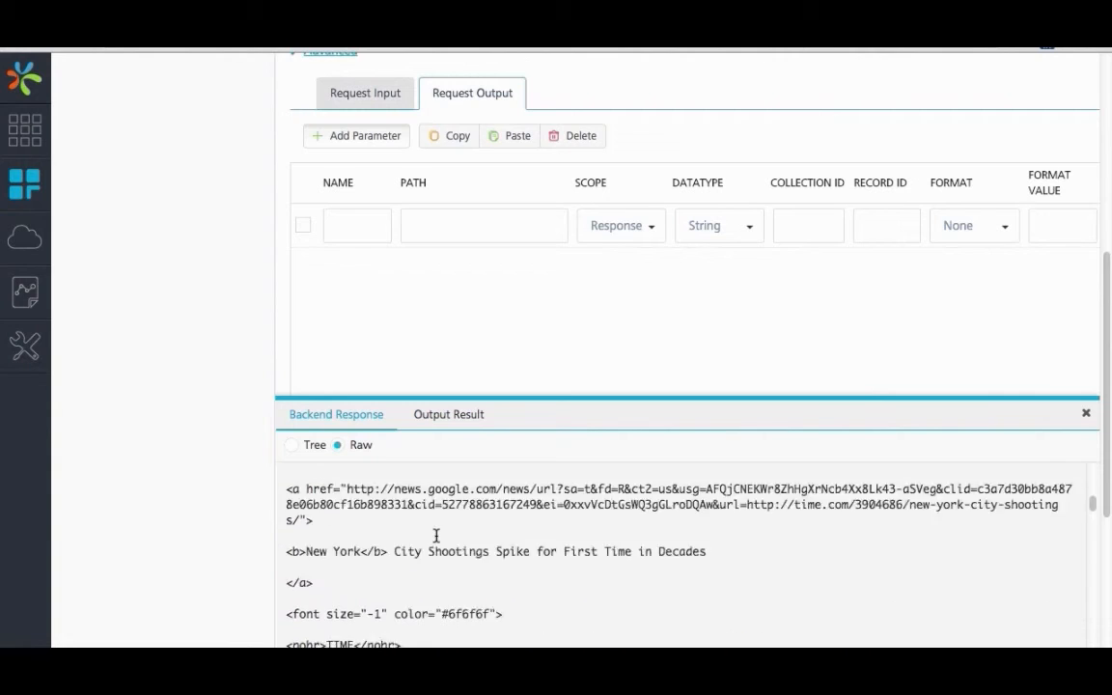
scroll(430, 531, up, 10)
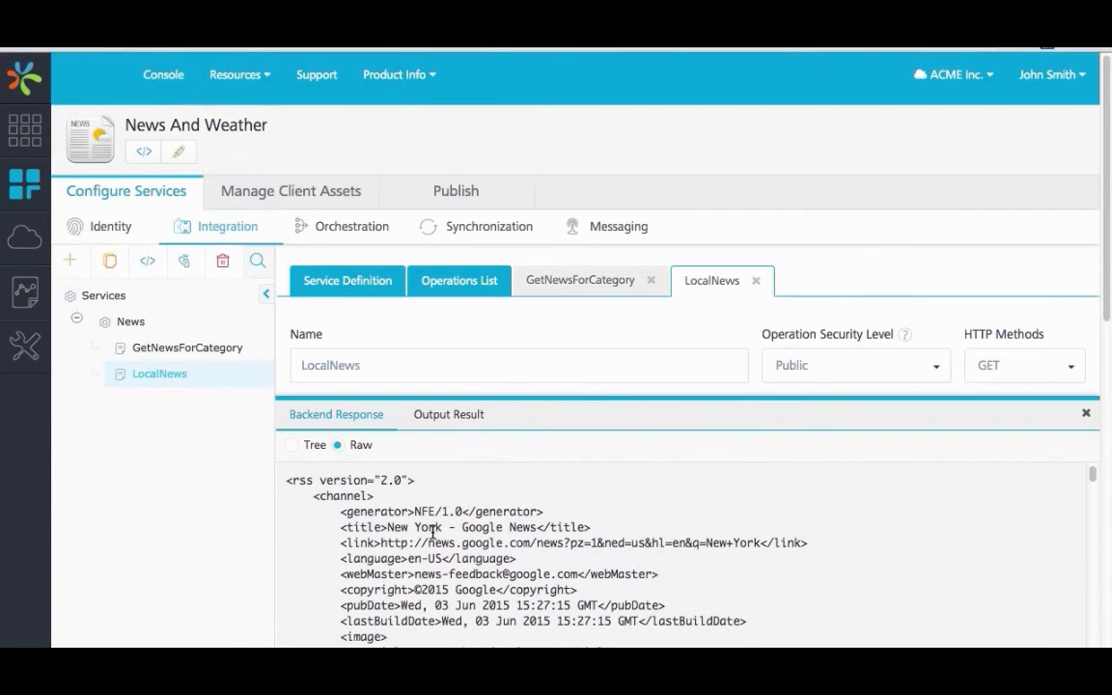
scroll(372, 362, down, 2)
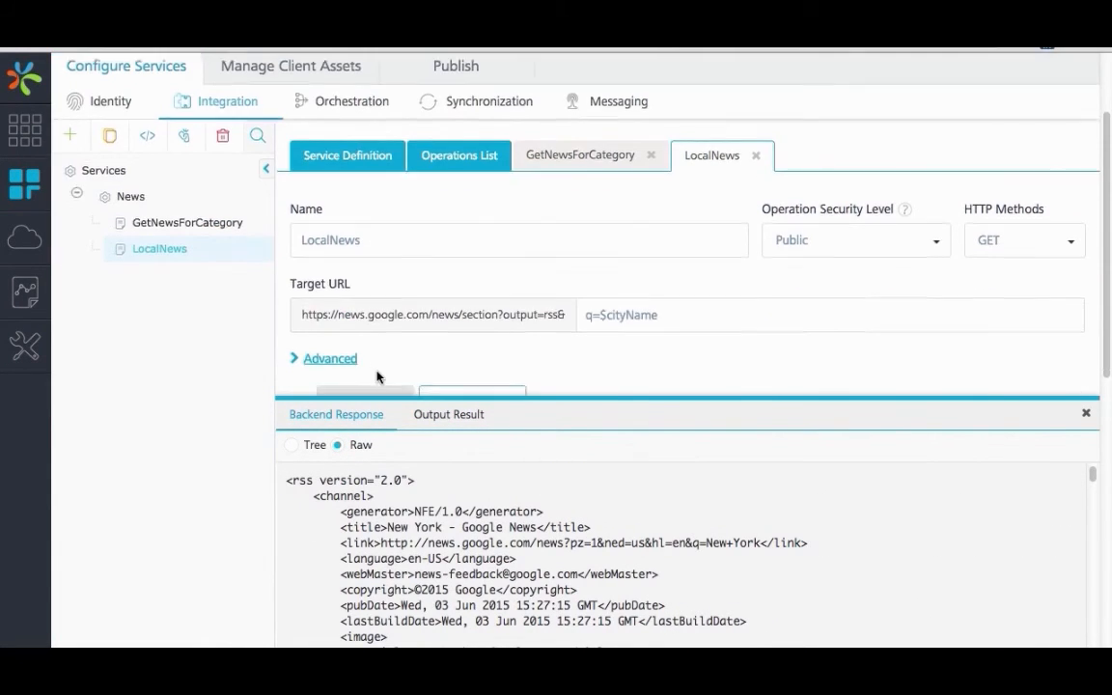
scroll(380, 371, down, 4)
click(362, 306)
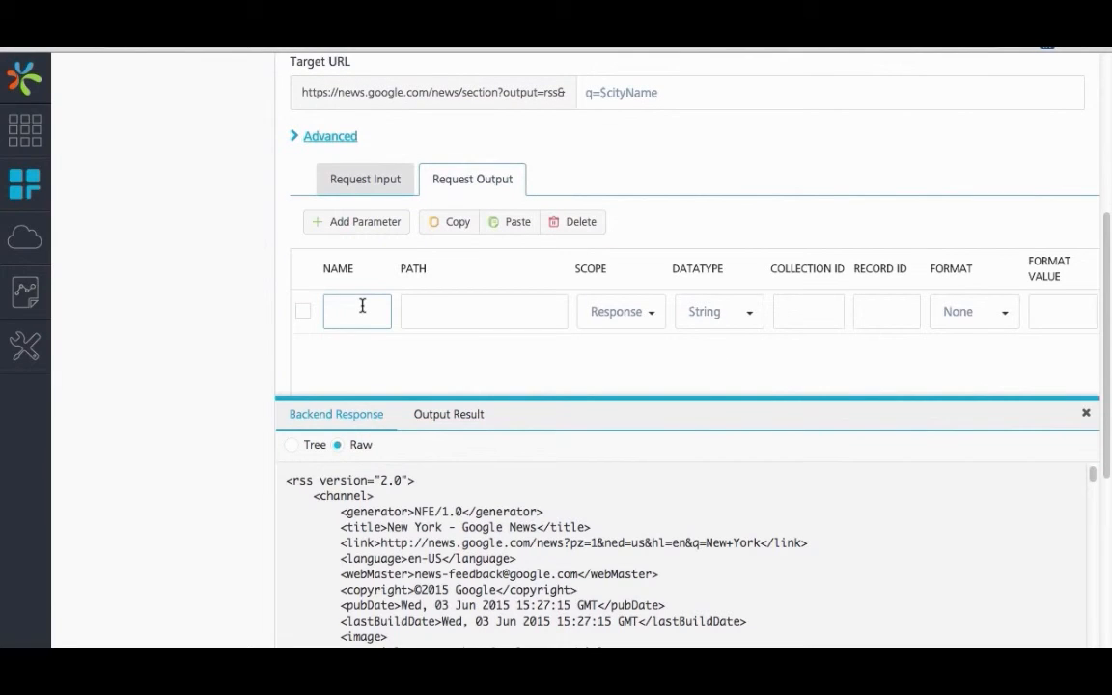
text(news_list)
click(444, 308)
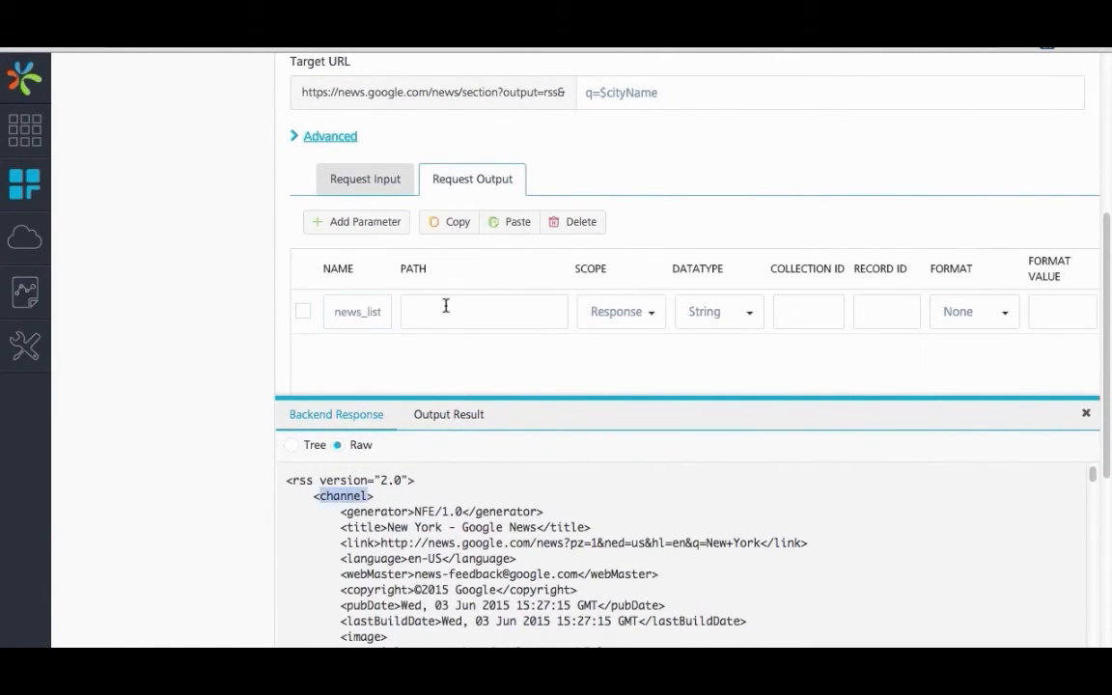
text(channel)
click(719, 311)
click(735, 366)
Step: Add a news_item output parameter with path item, datatype Record and collection ID news_list
click(355, 218)
click(348, 352)
text(news_ite)
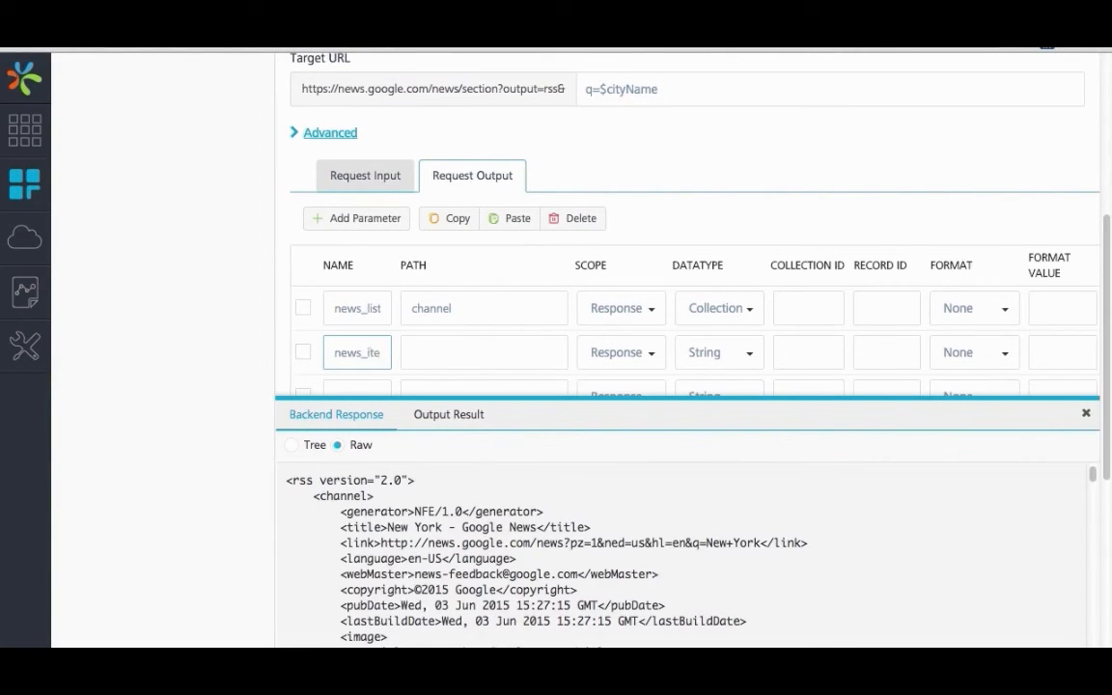
click(445, 352)
text(item)
scroll(668, 316, down, 1)
click(752, 287)
click(729, 365)
double_click(362, 240)
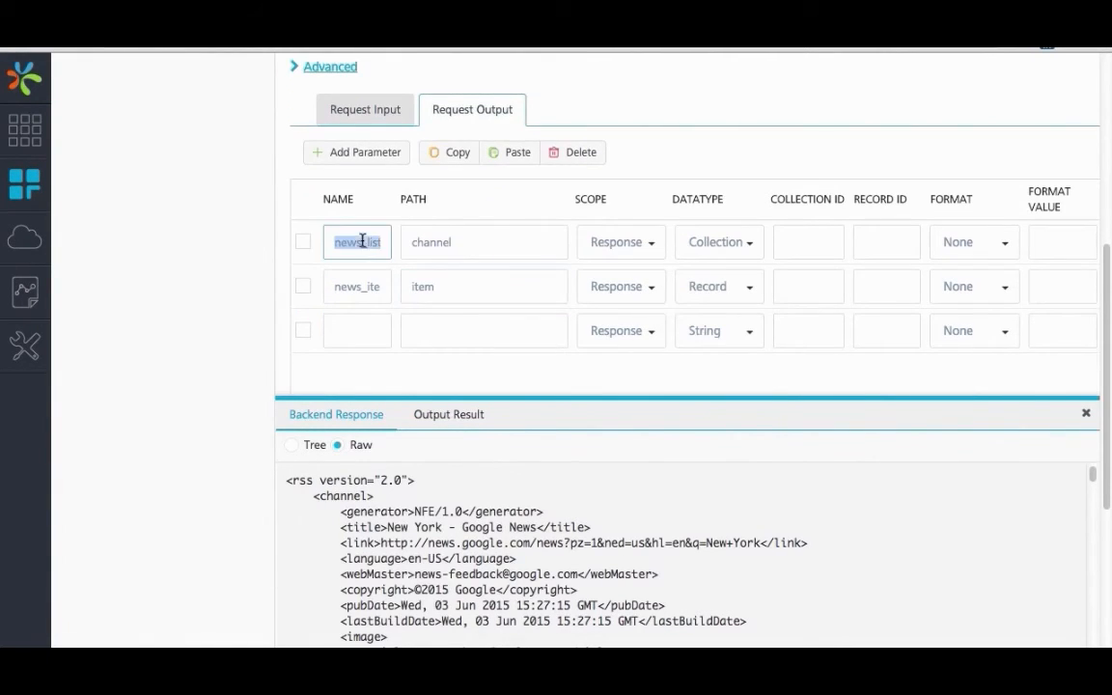
click(811, 286)
text(news_list)
Step: Define a title output parameter in the empty row with path title and record ID news_item
click(360, 329)
text(title)
click(495, 325)
text(title)
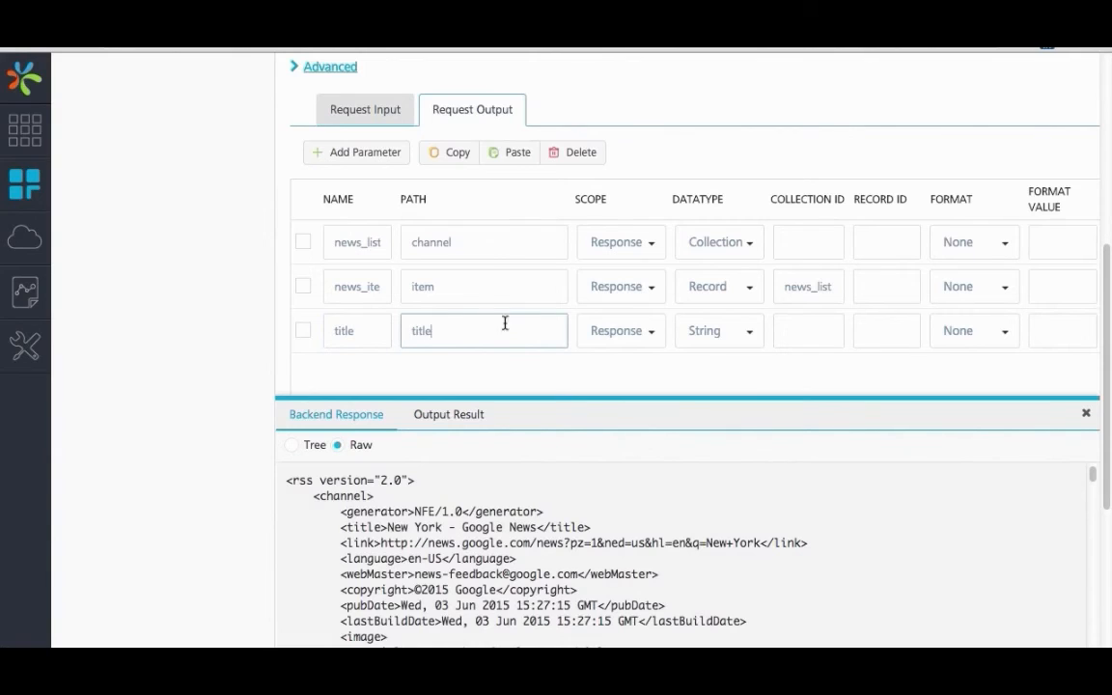
double_click(358, 287)
key(super+c)
click(886, 330)
key(super+v)
Step: Add a link output parameter with path link and record ID news_item
click(357, 151)
click(355, 375)
text(link)
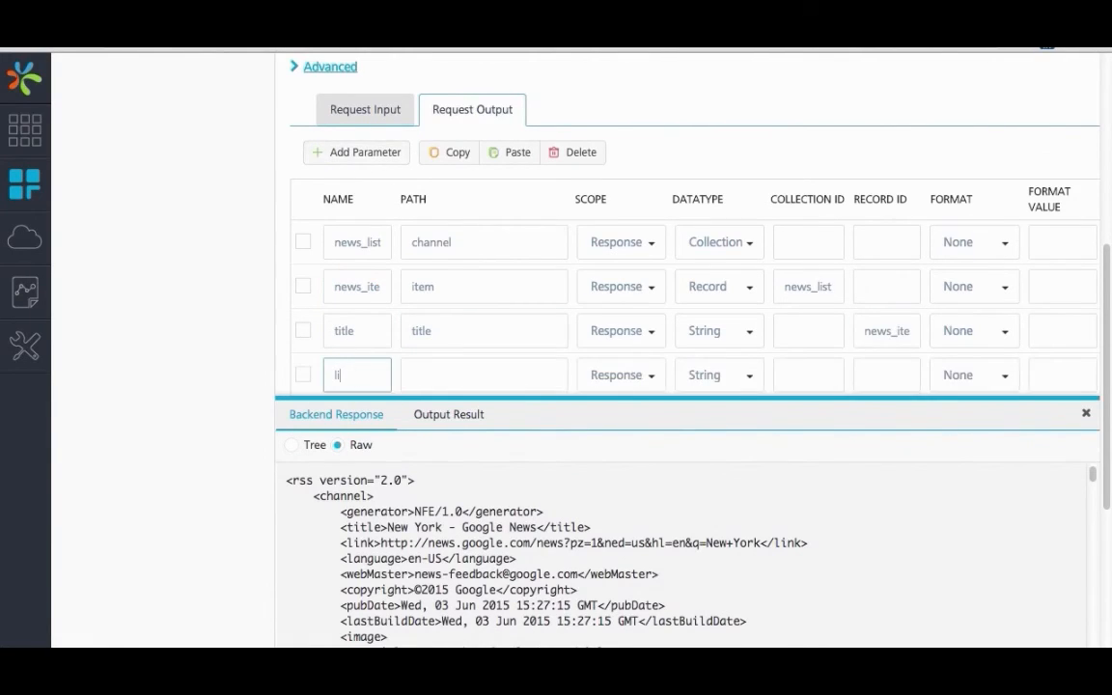
click(444, 364)
text(link)
click(882, 363)
key(super+v)
Step: Add another output parameter to the LocalNews operation and name it description
scroll(449, 256, down, 1)
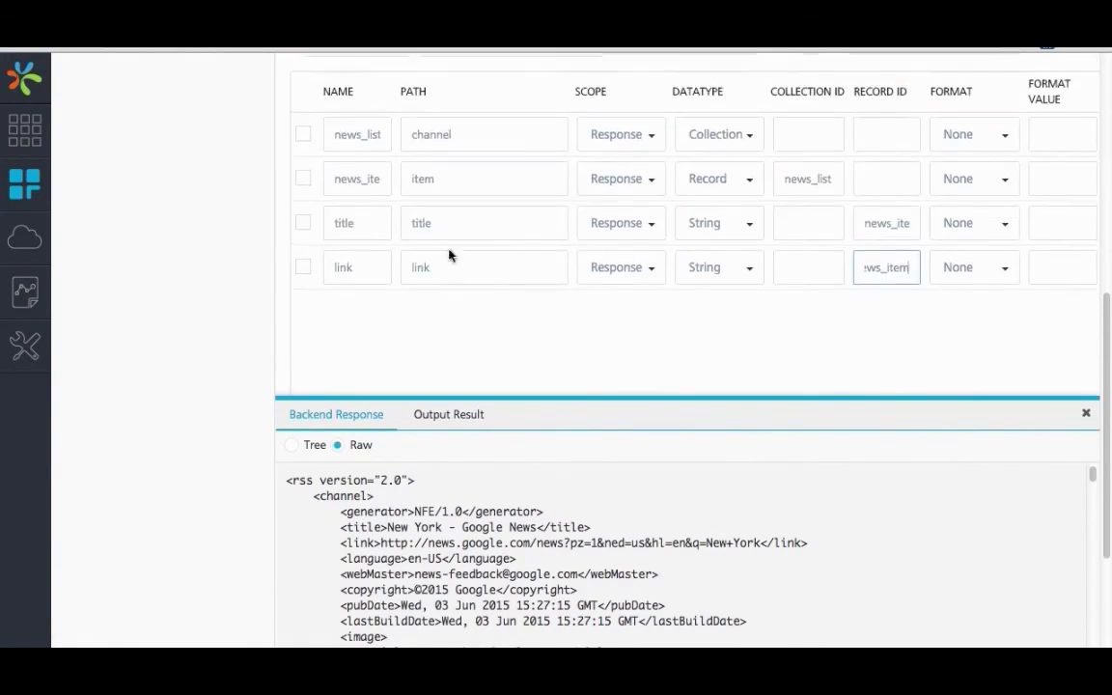
scroll(425, 232, up, 1)
click(357, 139)
scroll(362, 289, down, 1)
click(367, 323)
text(description)
click(432, 322)
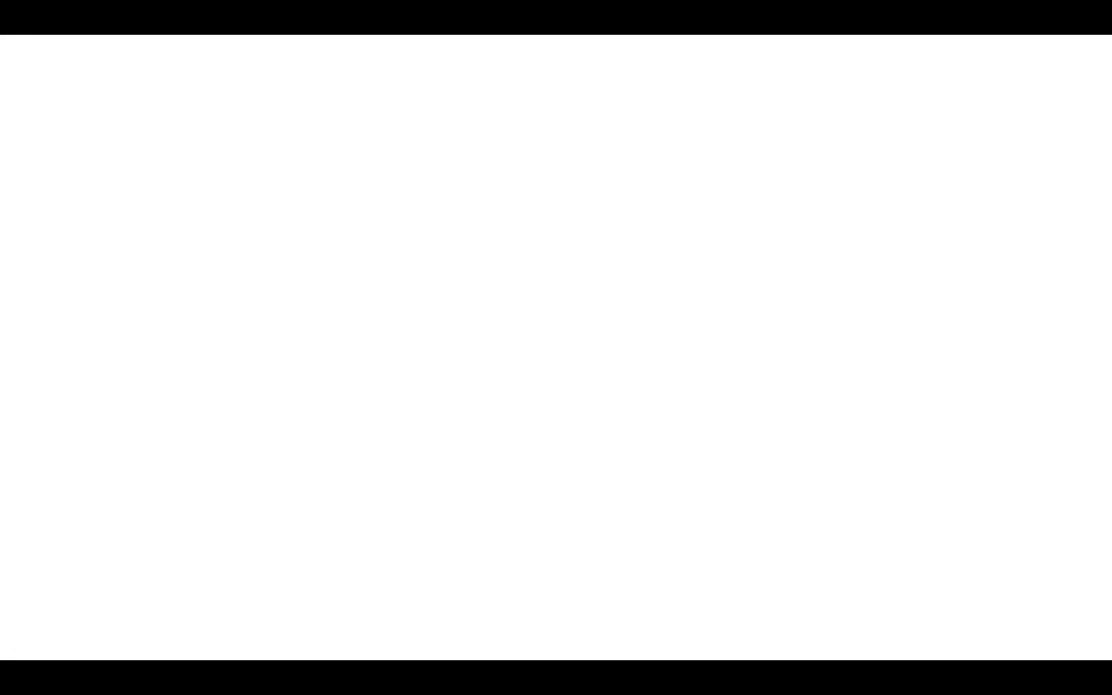